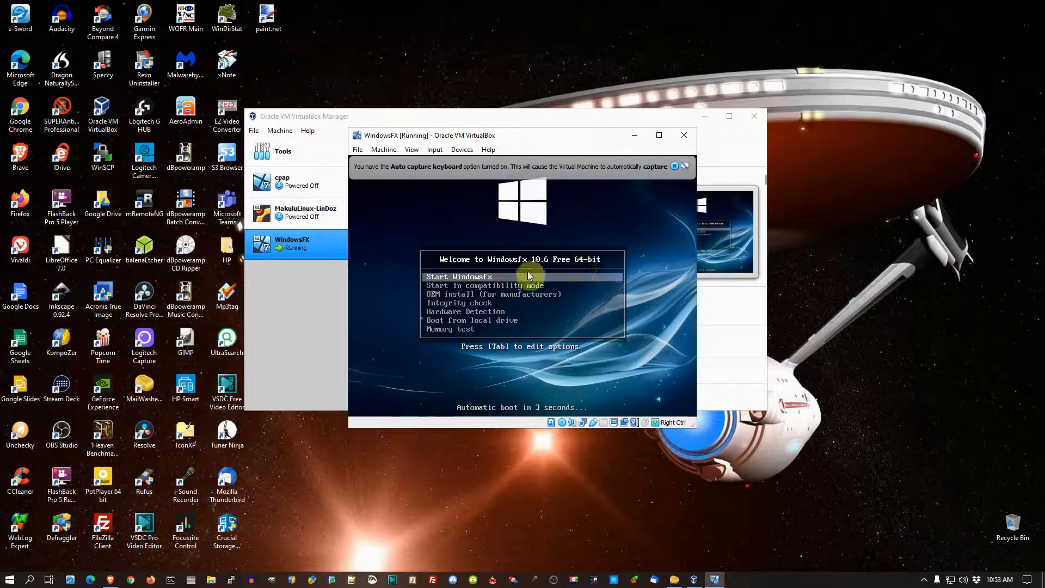
# Step: Boot the virtual machine with Start Windowsfx, allow input capture, and dismiss the keyboard and mouse integration notices
pyautogui.click(489, 276)
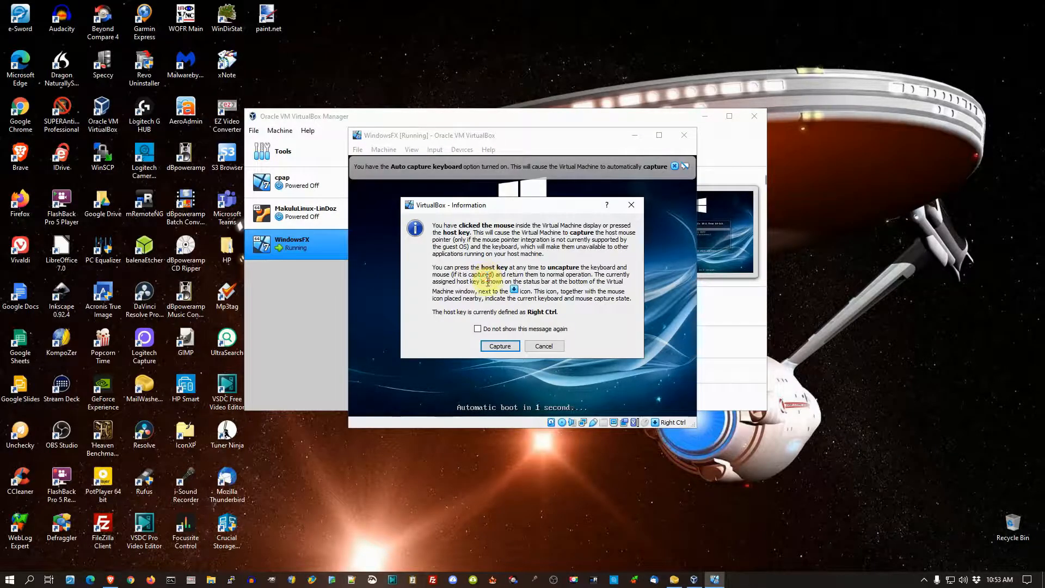
pyautogui.click(500, 346)
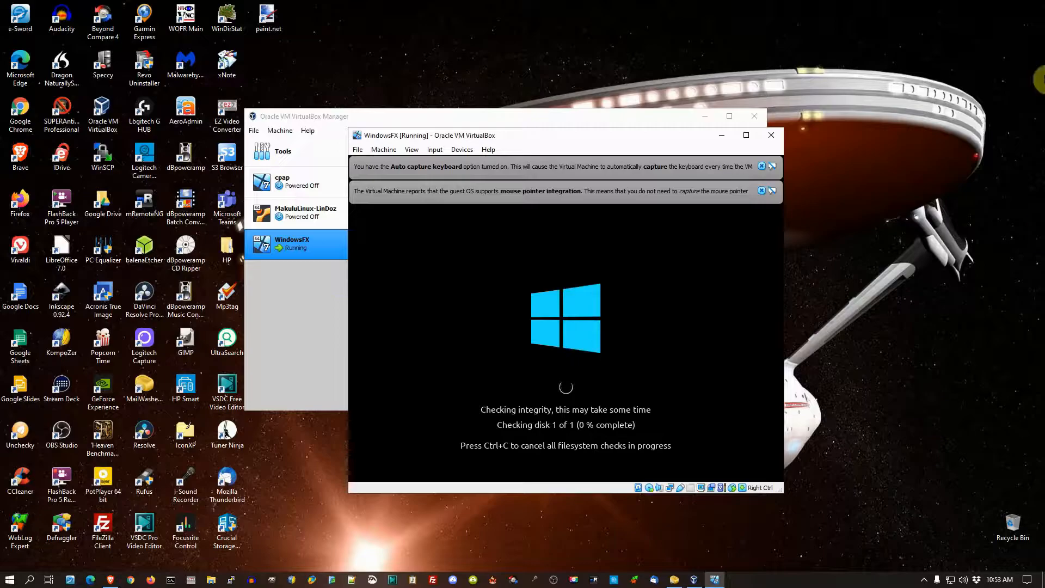
pyautogui.click(762, 166)
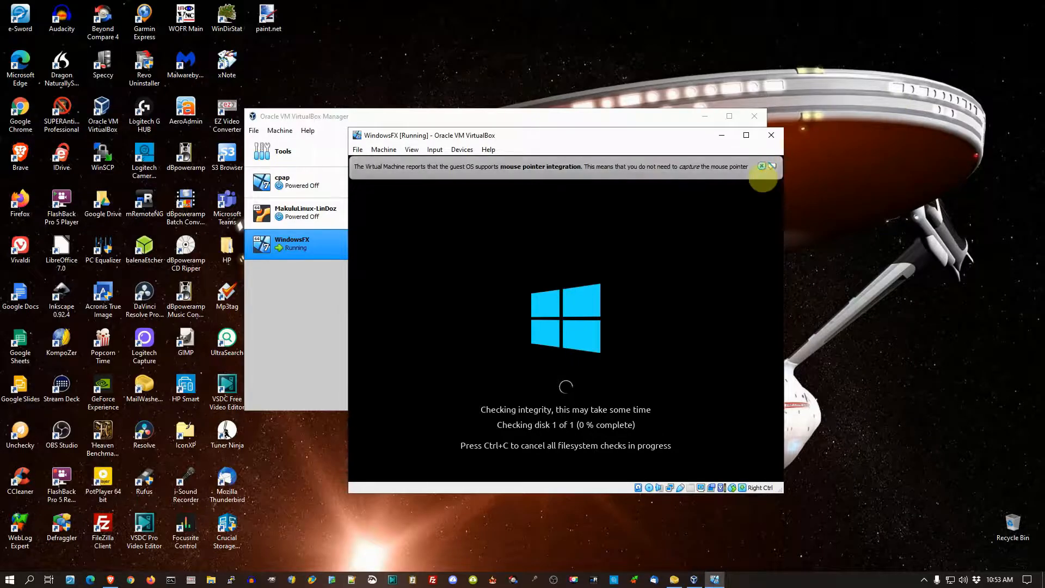
pyautogui.click(761, 166)
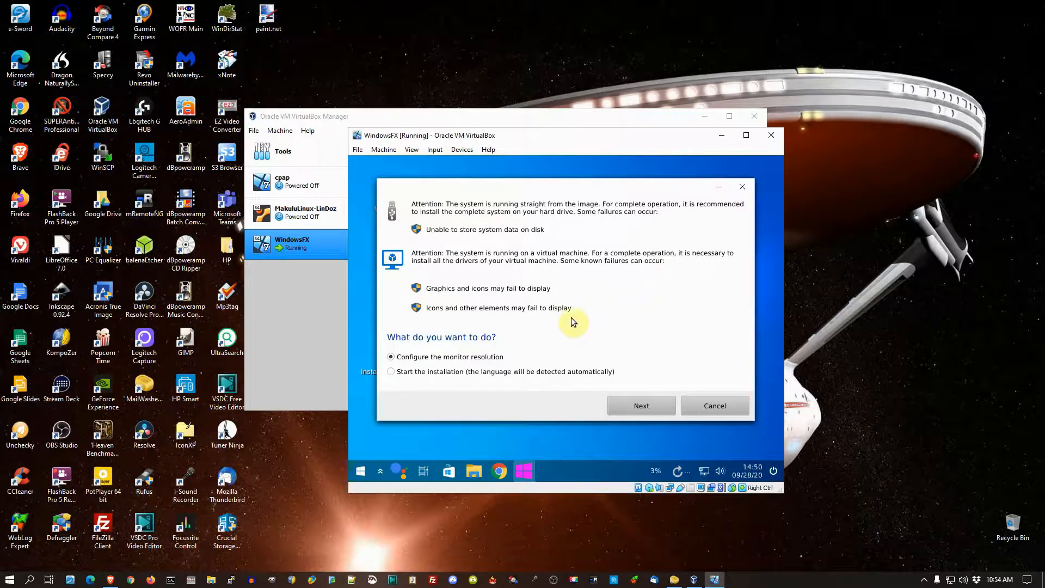
# Step: Choose to configure the monitor resolution, set it to 1360 x 768 (16:9), and apply the change
pyautogui.click(635, 406)
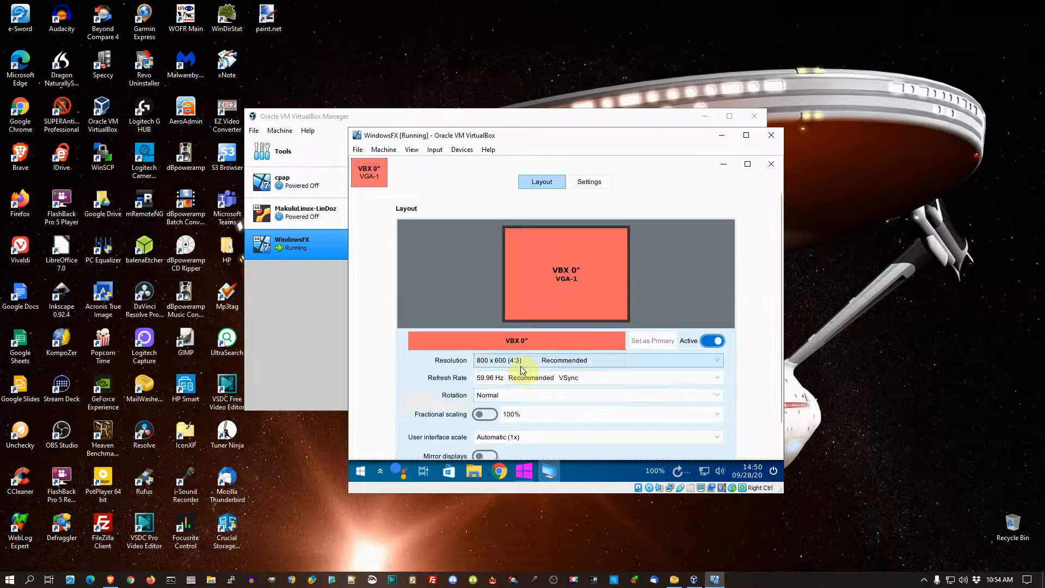
pyautogui.click(719, 362)
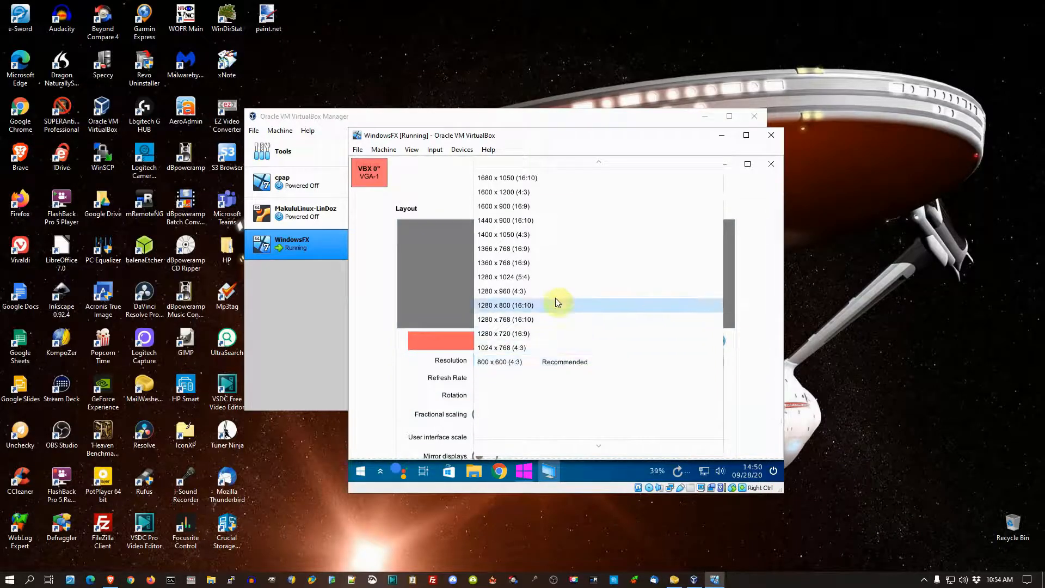
pyautogui.click(553, 263)
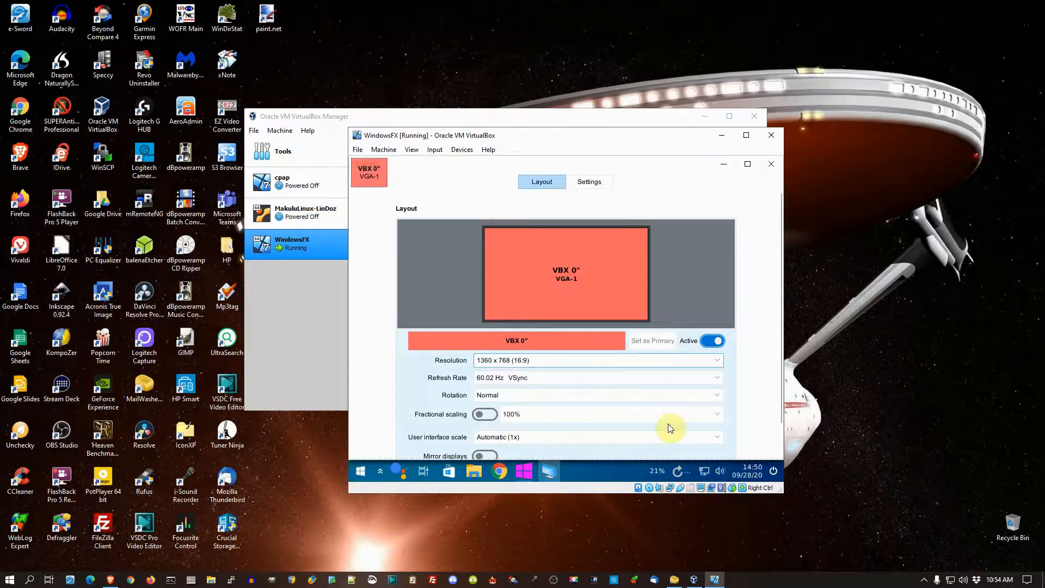
pyautogui.scroll(-2, 654, 403)
pyautogui.scroll(1, 653, 404)
pyautogui.scroll(1, 655, 403)
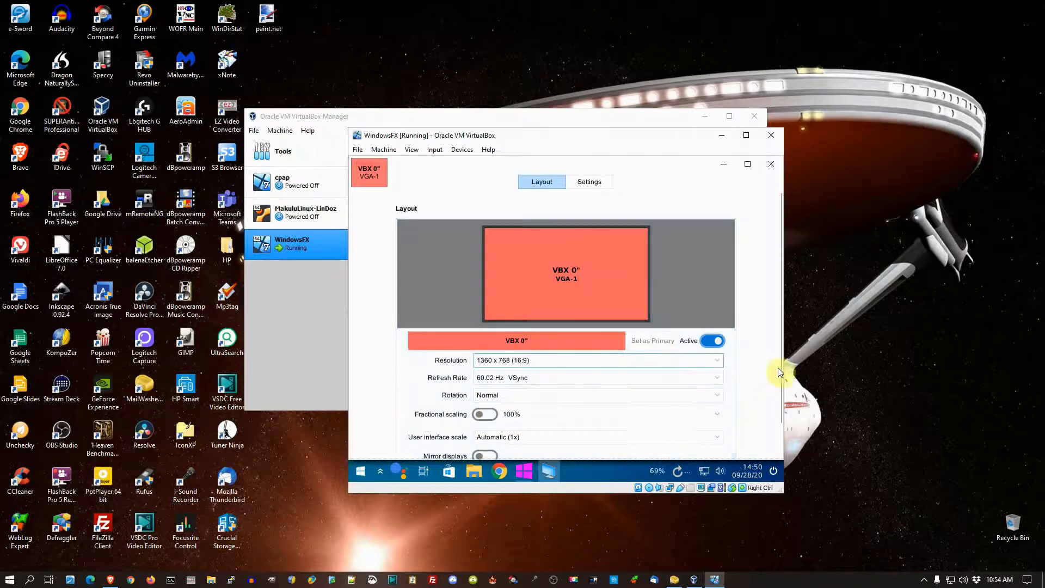
pyautogui.moveTo(780, 370); pyautogui.dragTo(784, 426)
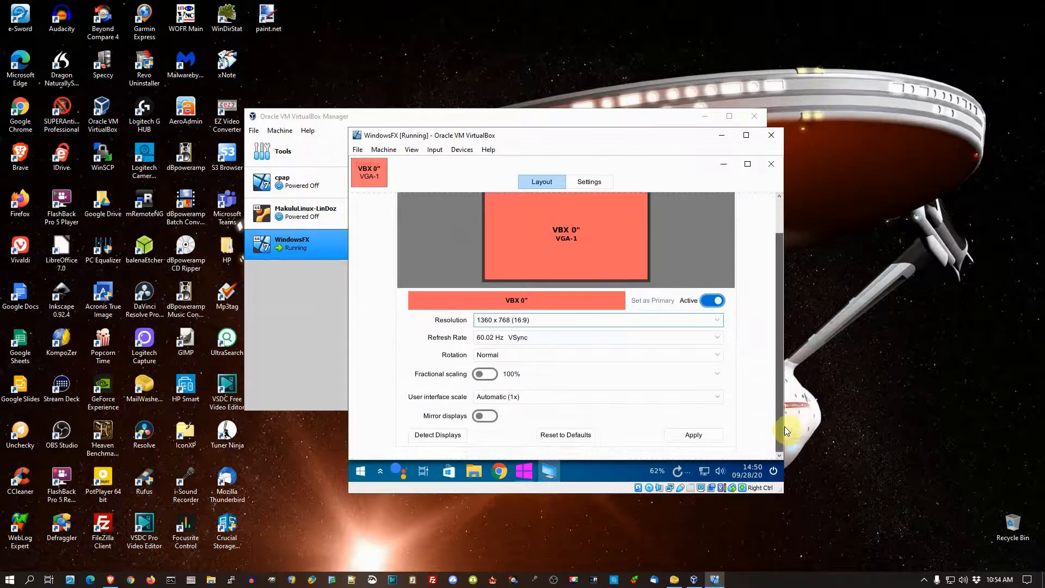
pyautogui.click(669, 438)
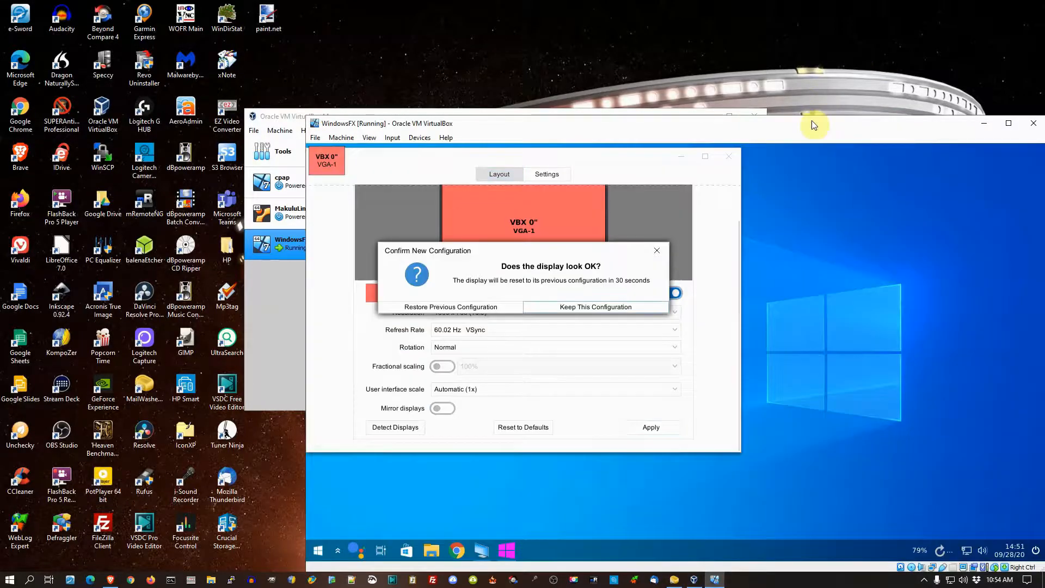
# Step: Keep the new display configuration, then close the display settings and the welcome dialog without starting the installation
pyautogui.moveTo(811, 119); pyautogui.dragTo(653, 38)
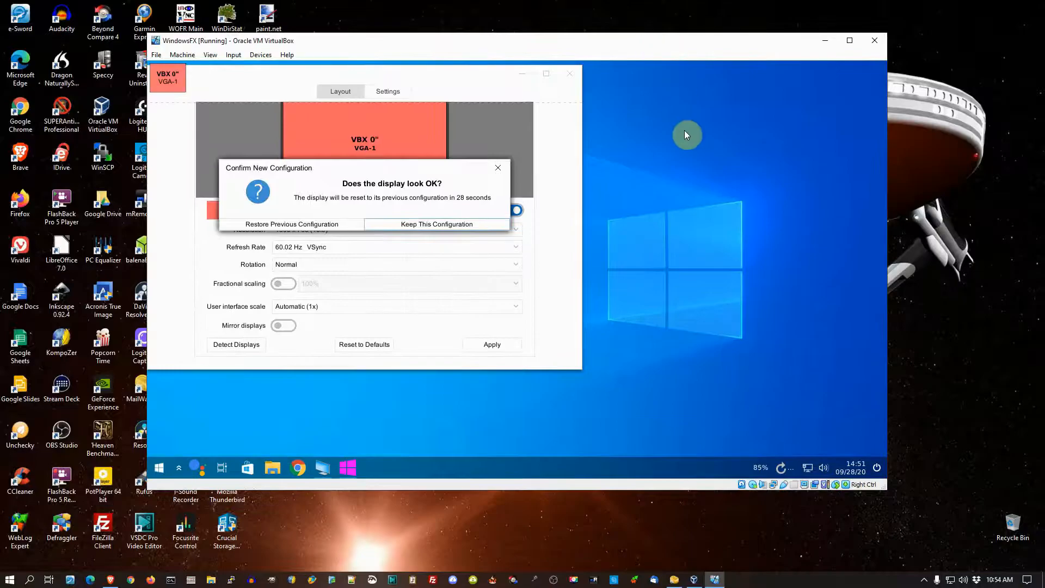
pyautogui.click(422, 228)
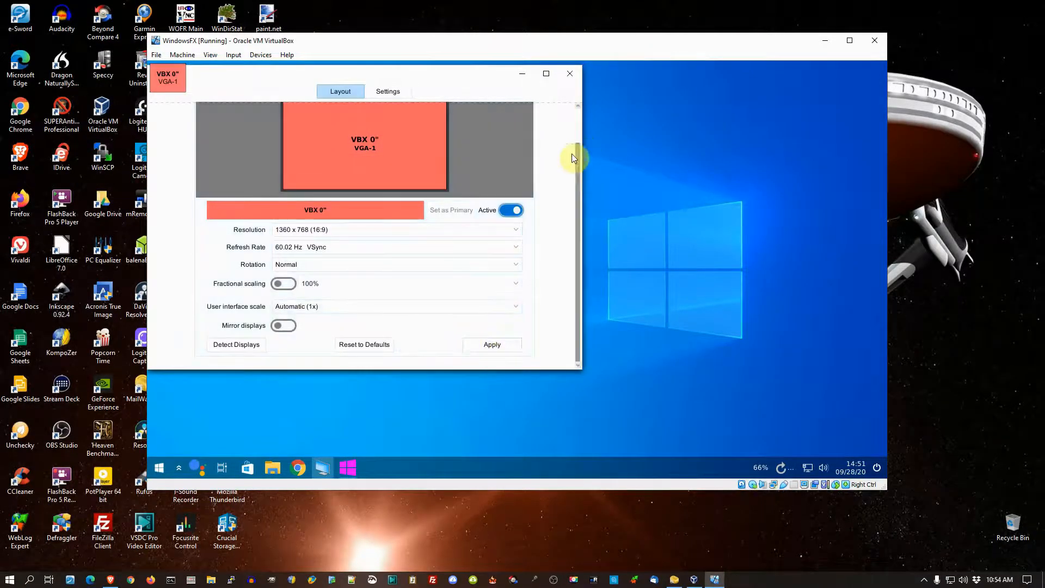
pyautogui.click(569, 73)
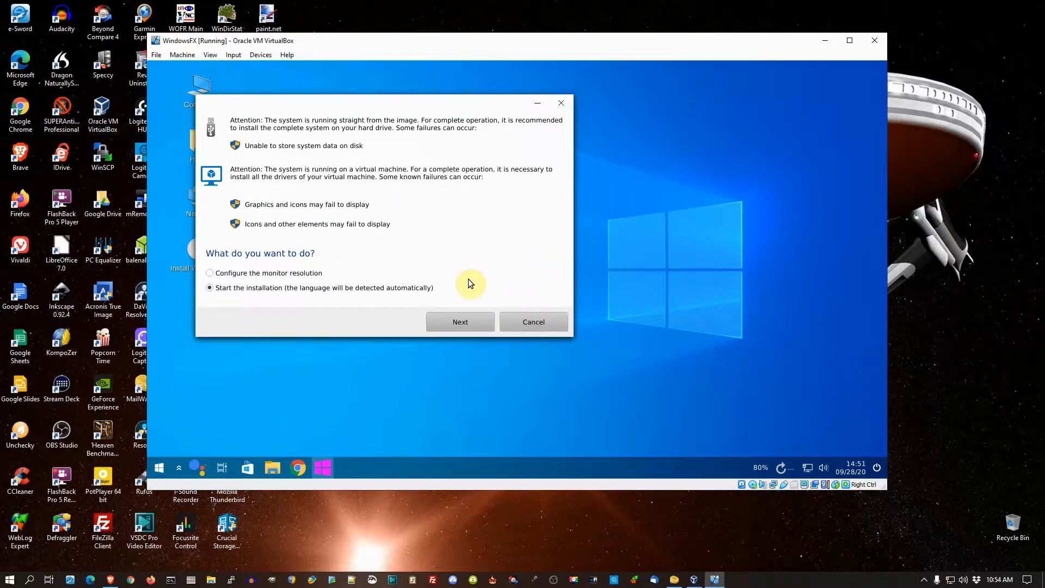
pyautogui.click(526, 328)
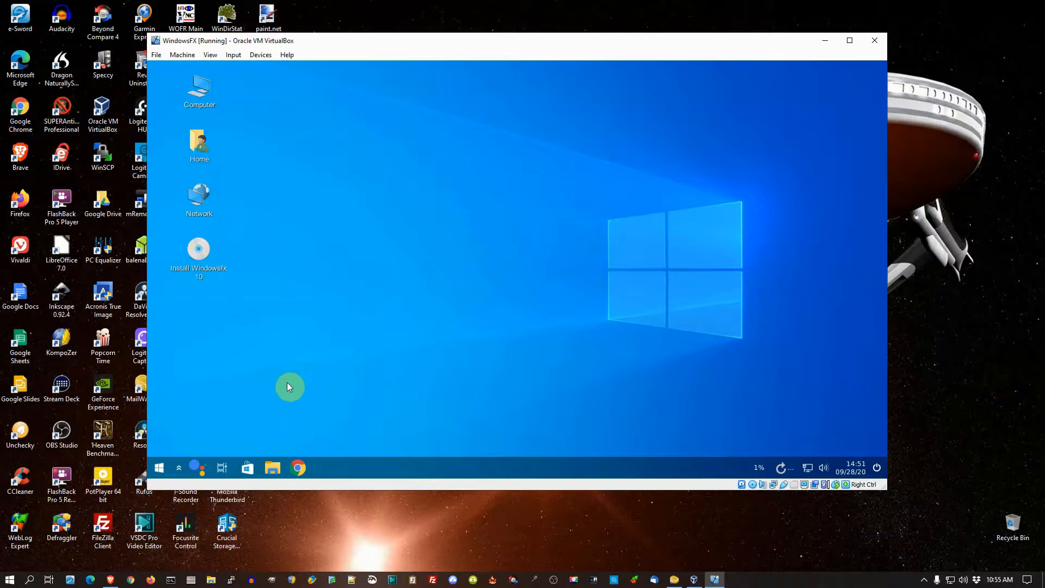
# Step: Browse the installed application categories and launch Excel from the Office group
pyautogui.click(159, 468)
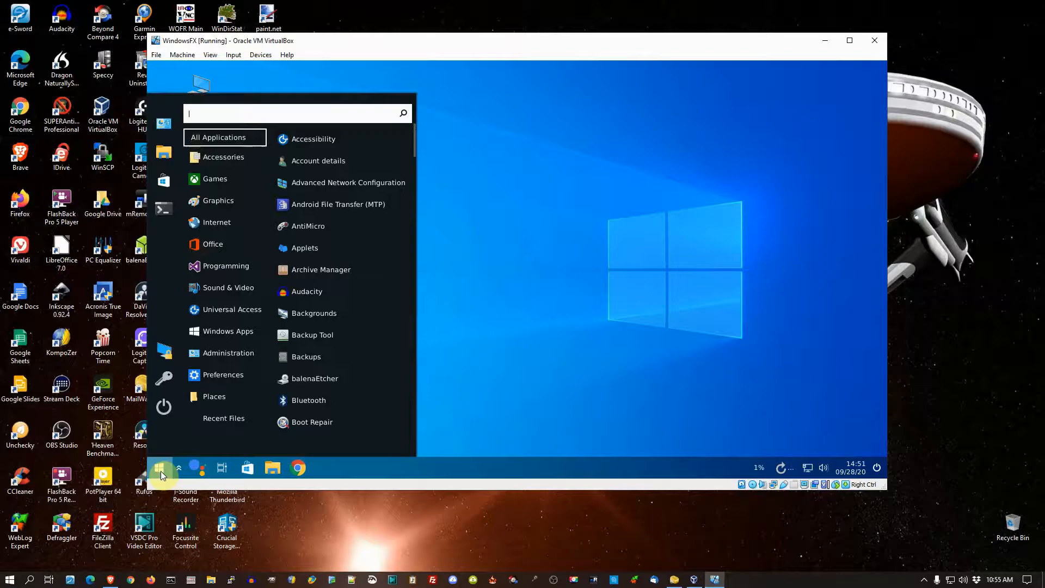
pyautogui.moveTo(260, 194)
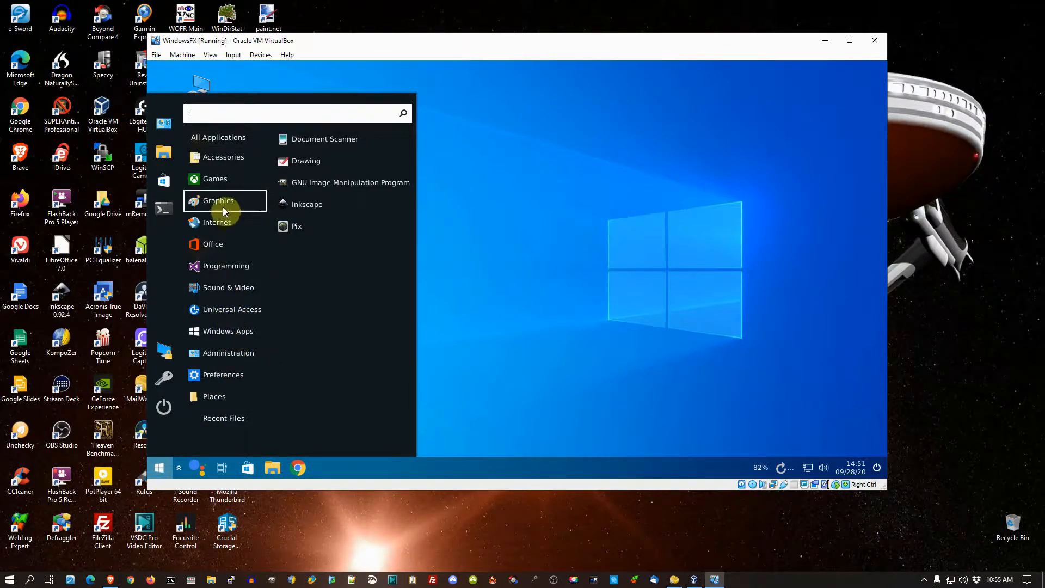
pyautogui.moveTo(188, 266)
pyautogui.moveTo(198, 242)
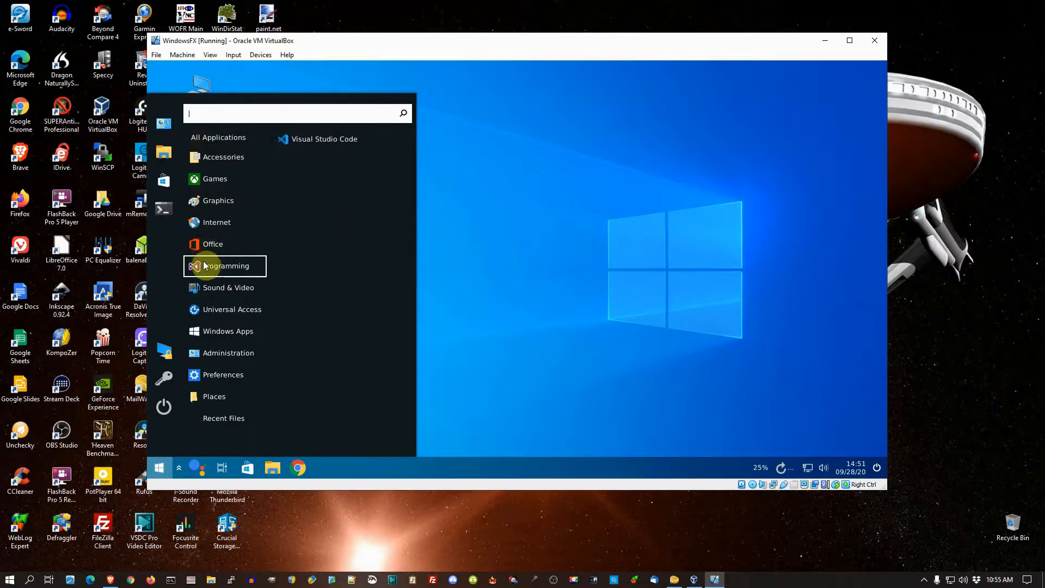
pyautogui.moveTo(225, 151)
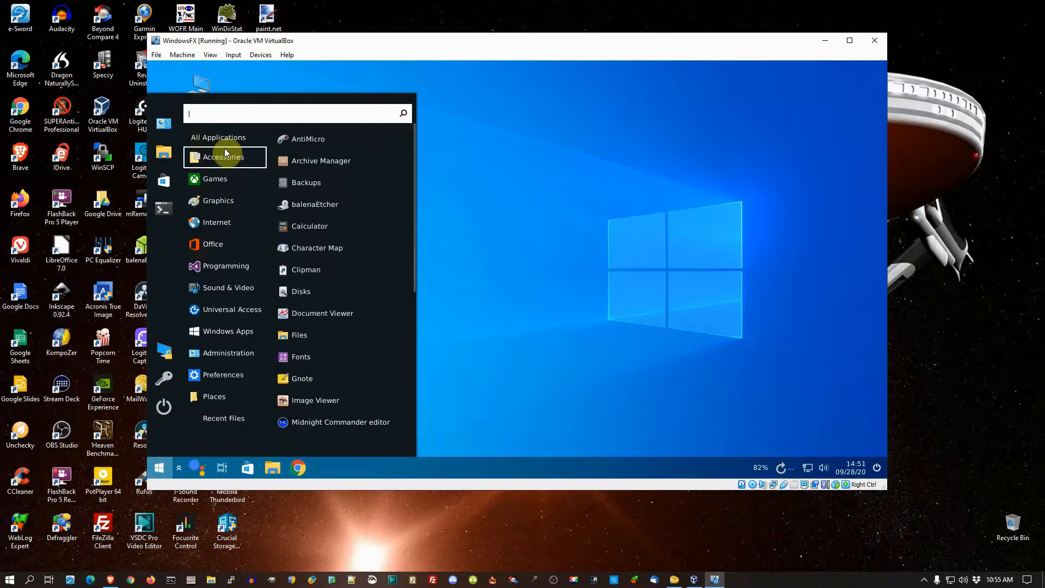
pyautogui.moveTo(232, 265)
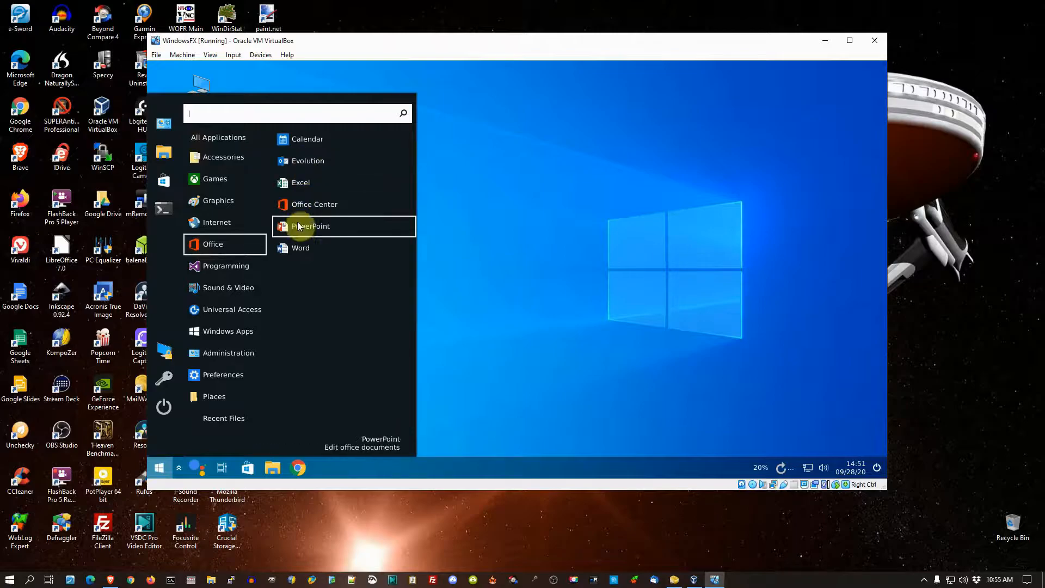
pyautogui.click(303, 184)
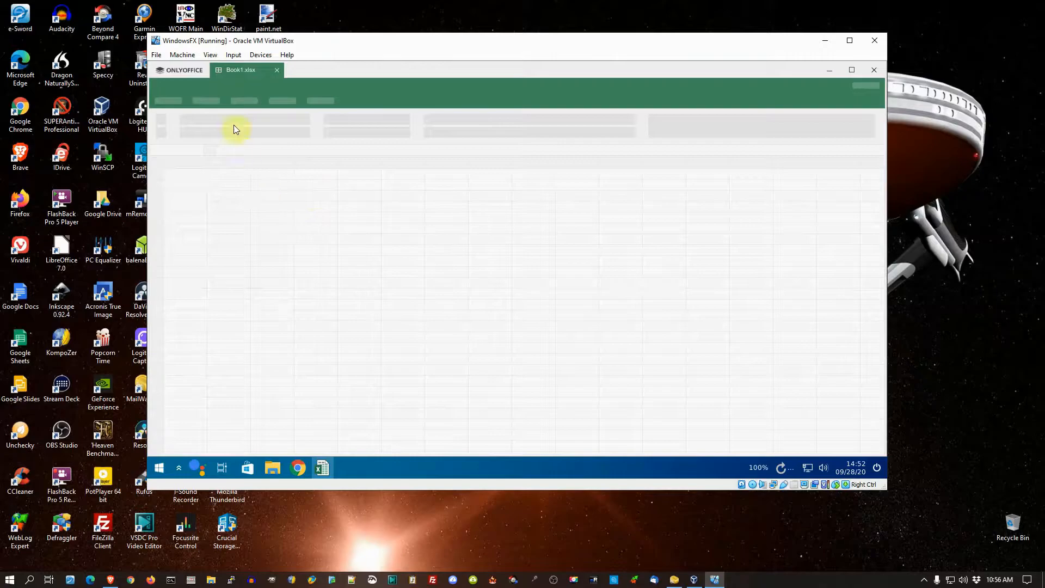
pyautogui.click(188, 76)
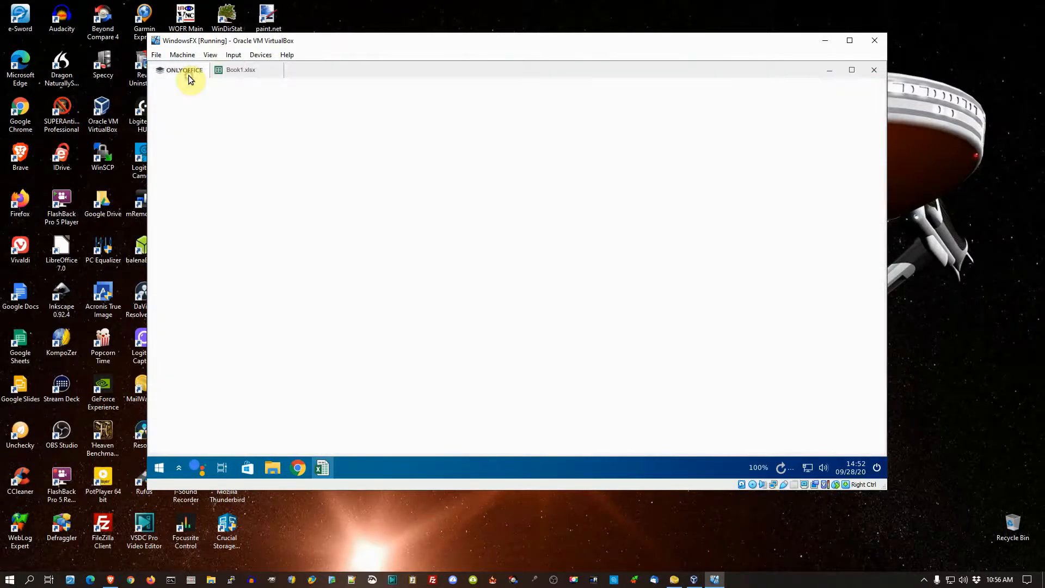
pyautogui.click(243, 71)
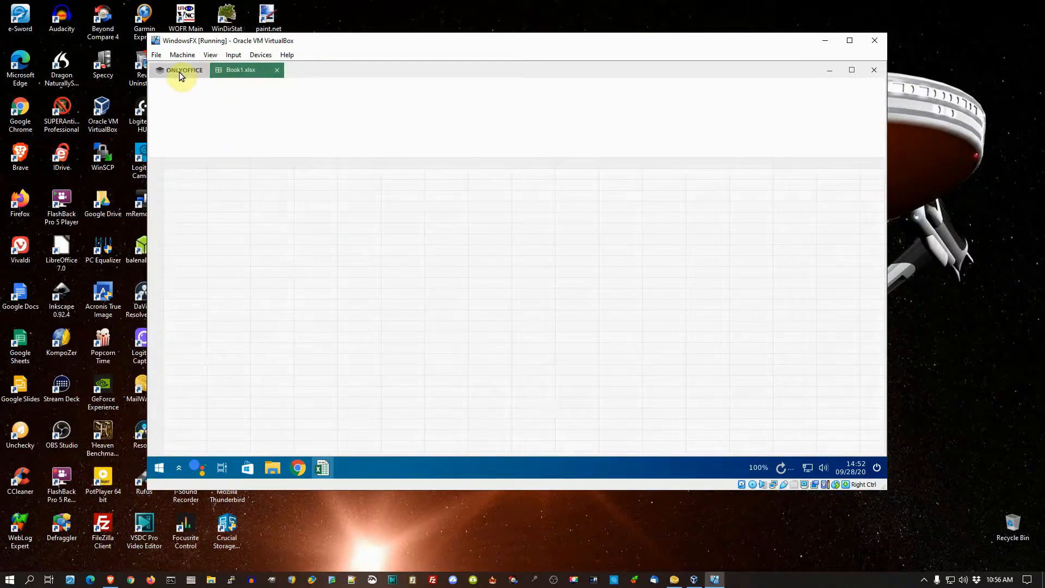
pyautogui.click(155, 56)
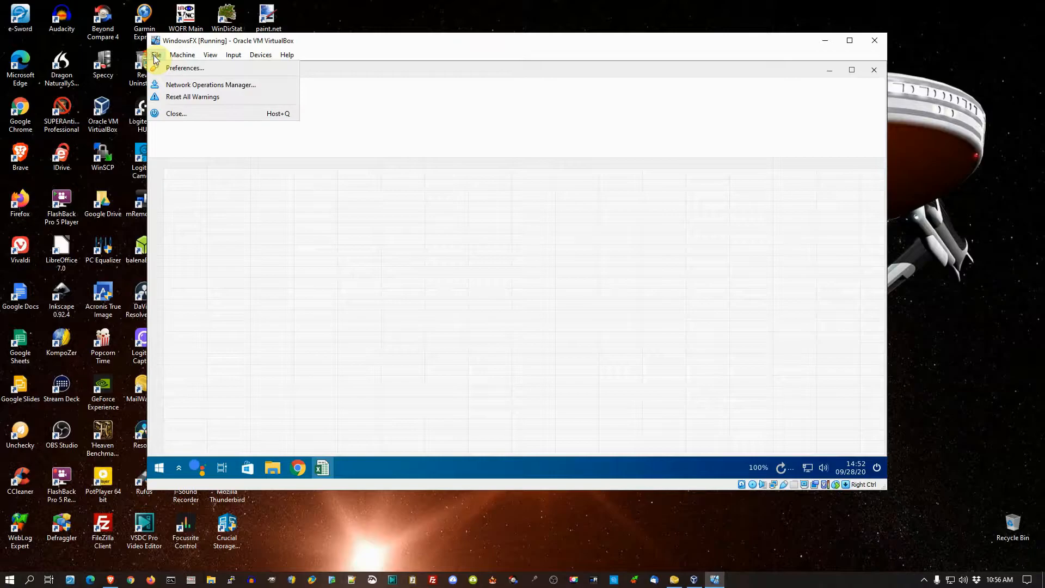
pyautogui.click(182, 54)
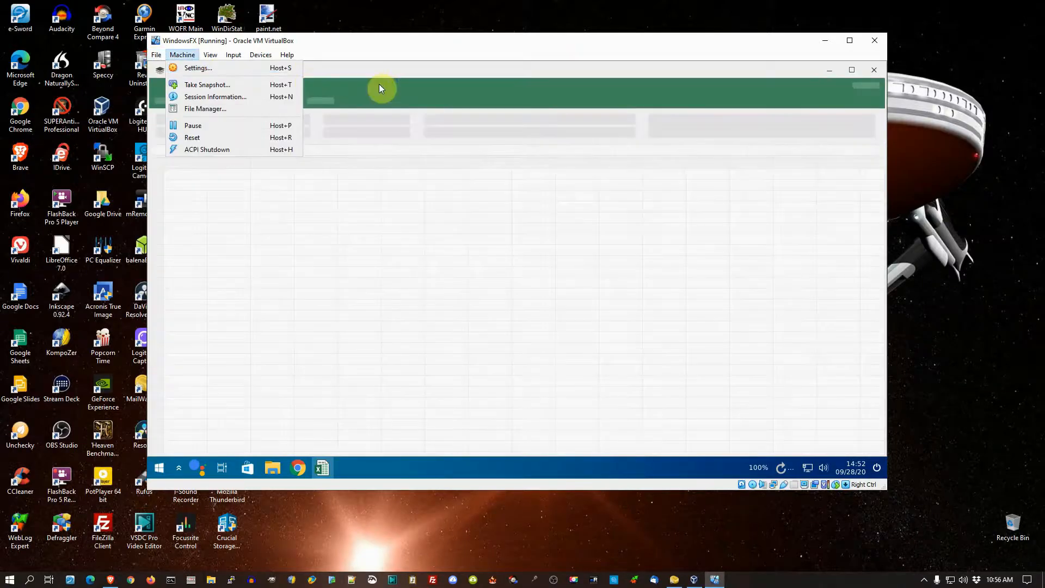
pyautogui.click(407, 73)
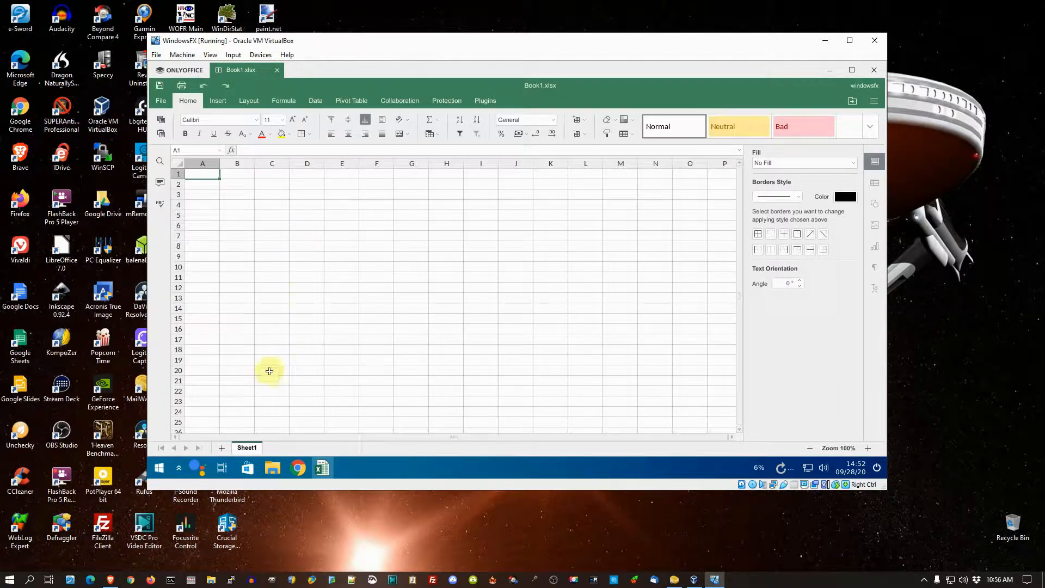
# Step: Close the blank Book1.xlsx spreadsheet, and view a new blank text document before exiting ONLYOFFICE
pyautogui.click(278, 70)
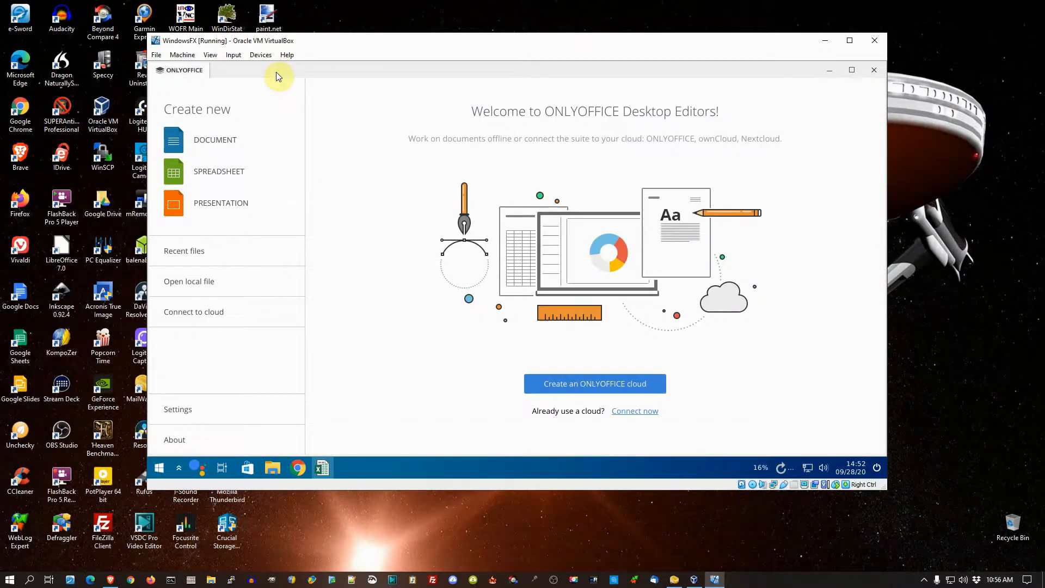
pyautogui.click(218, 140)
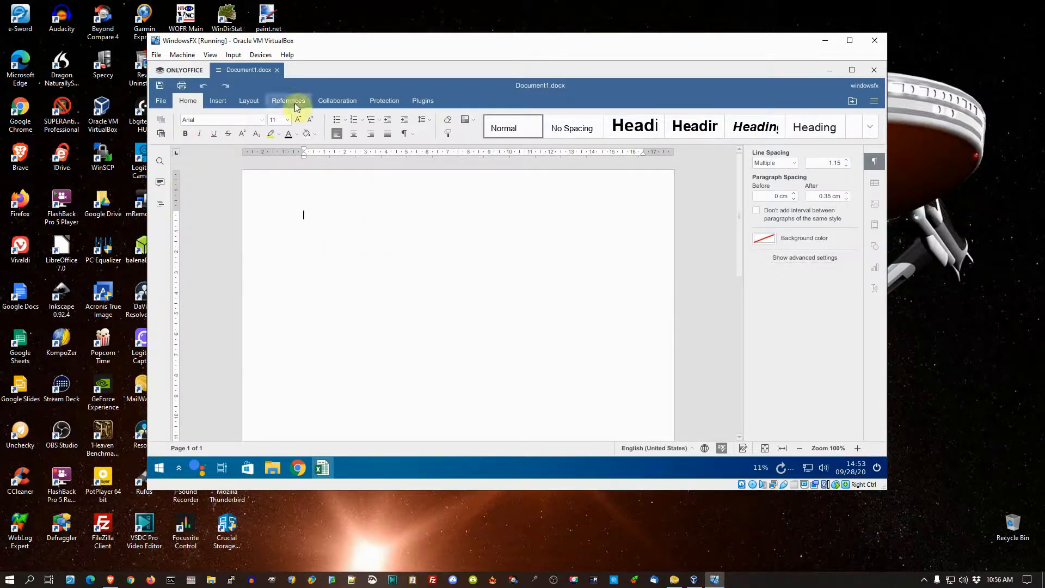
pyautogui.click(277, 69)
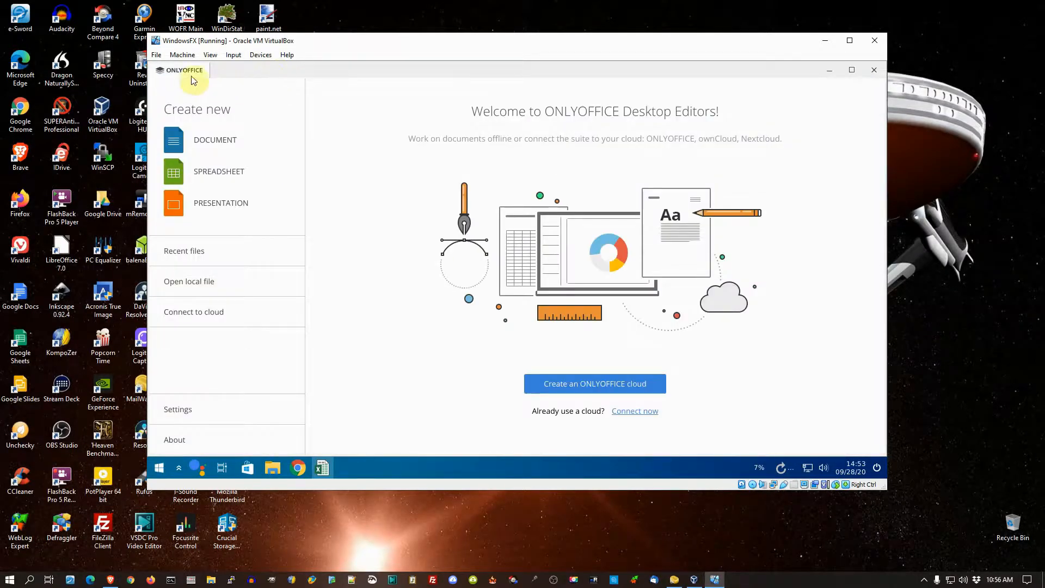
pyautogui.click(872, 69)
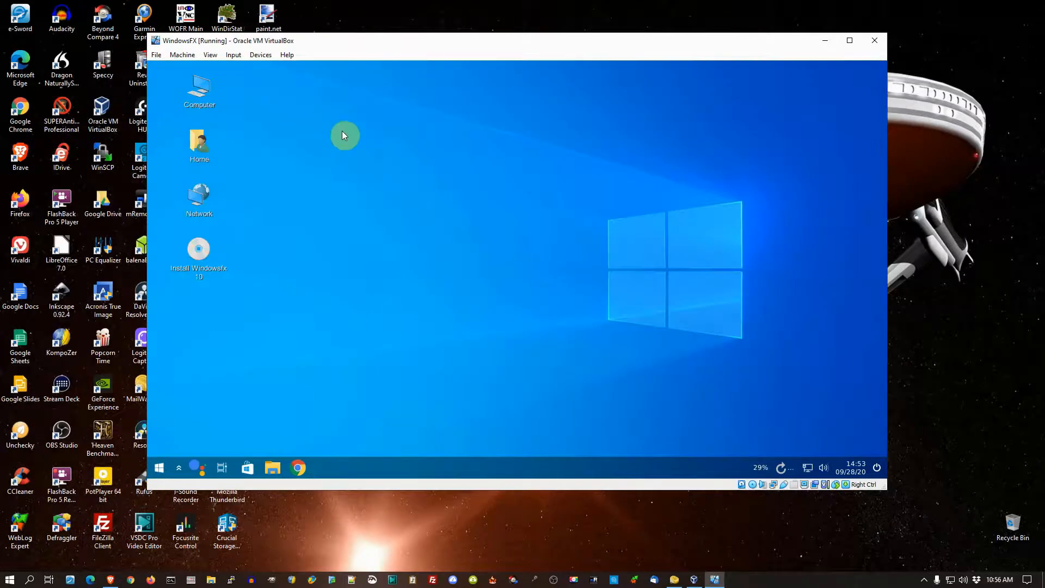
# Step: View the applications in the Sound & Video category and launch the Chrome browser
pyautogui.click(158, 468)
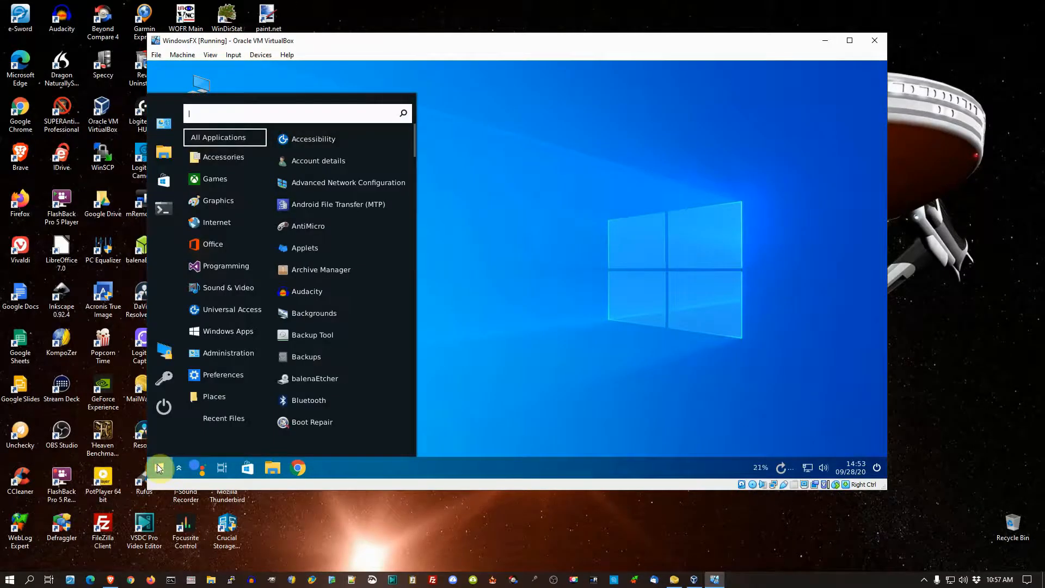
pyautogui.moveTo(243, 288)
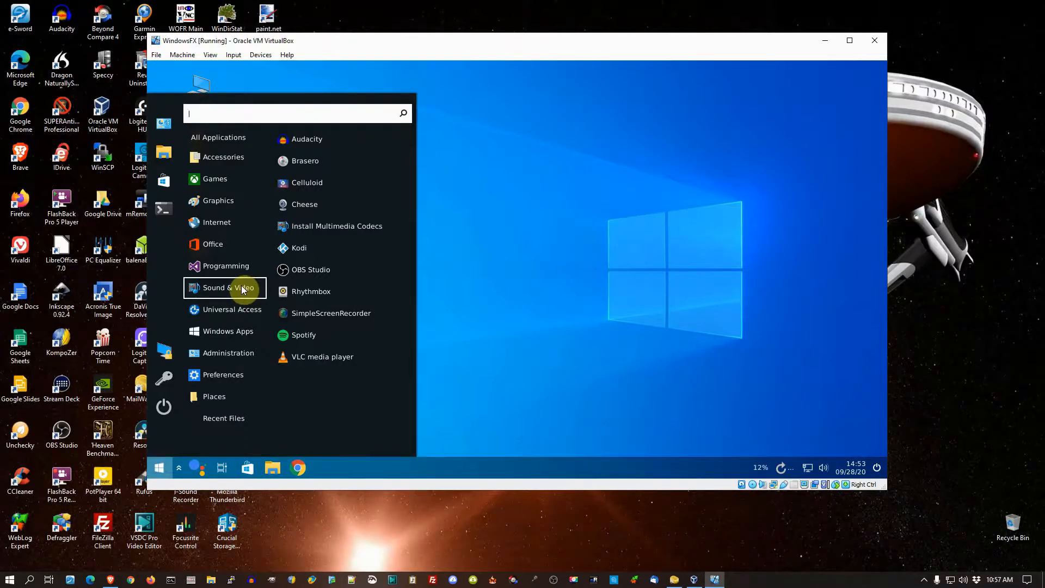
pyautogui.click(300, 469)
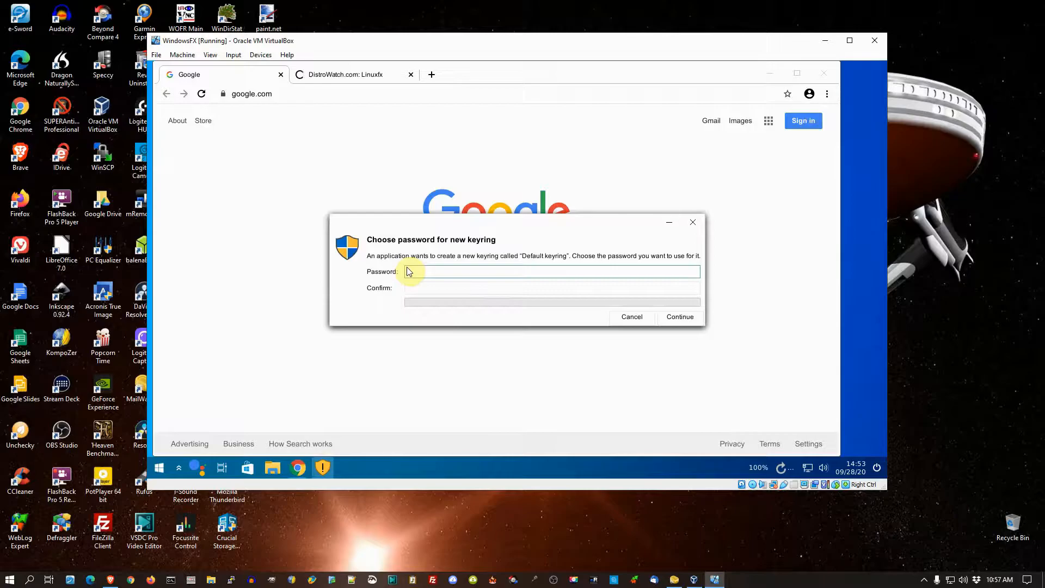
# Step: Create the default keyring by entering and confirming a new keyring password
pyautogui.click(639, 320)
pyautogui.click(426, 269)
pyautogui.write('••••••')
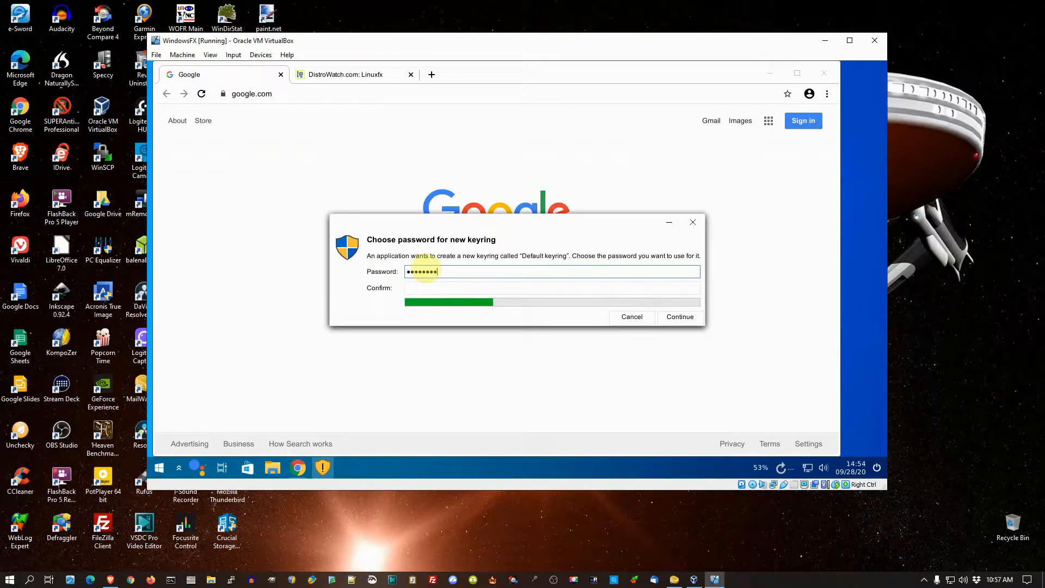
pyautogui.click(450, 288)
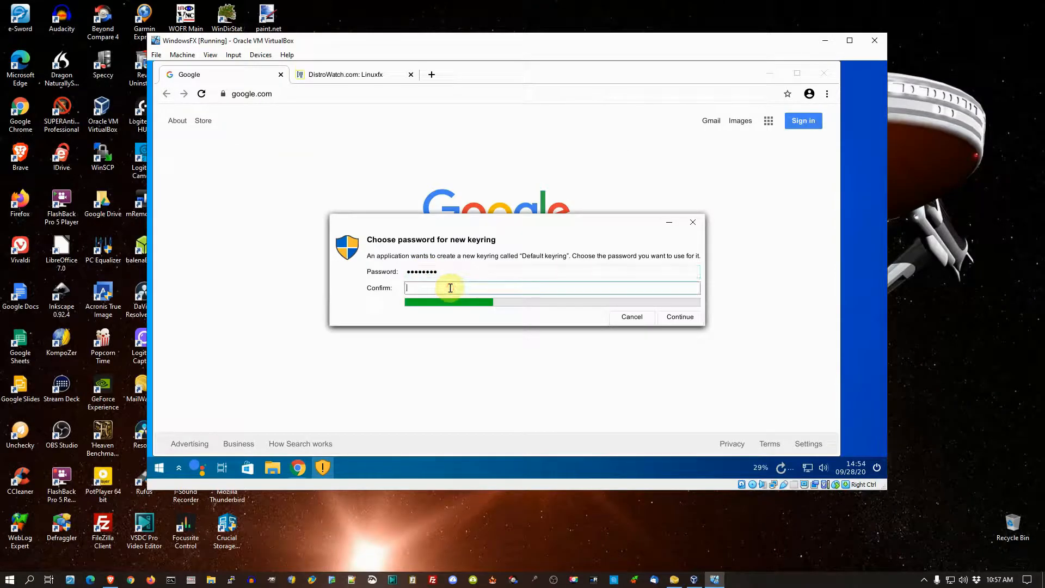
pyautogui.write('••••••')
pyautogui.click(680, 317)
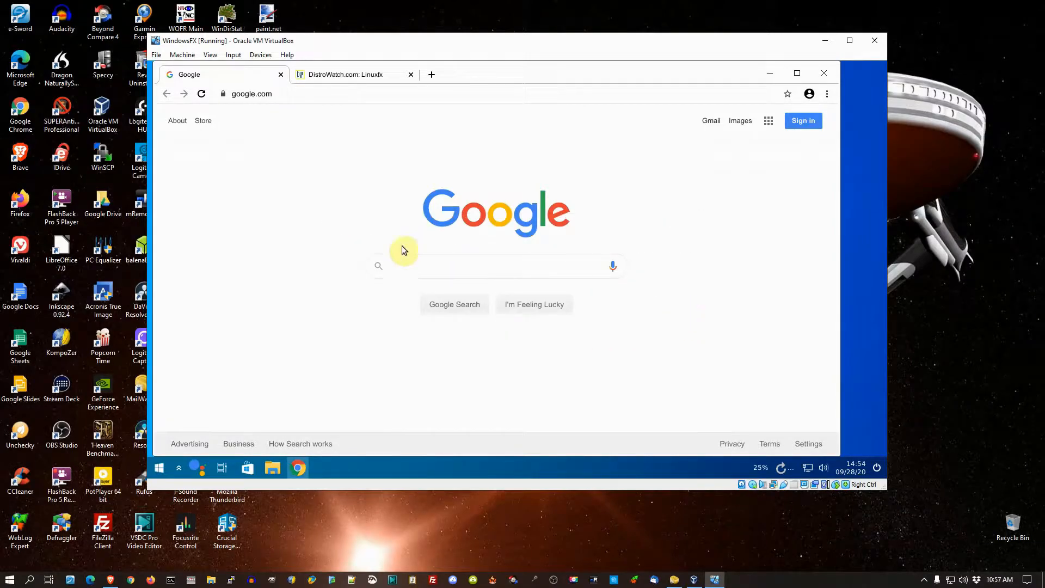
# Step: Search Google for notepad++ and open the Downloads page of the official Notepad++ site
pyautogui.click(439, 271)
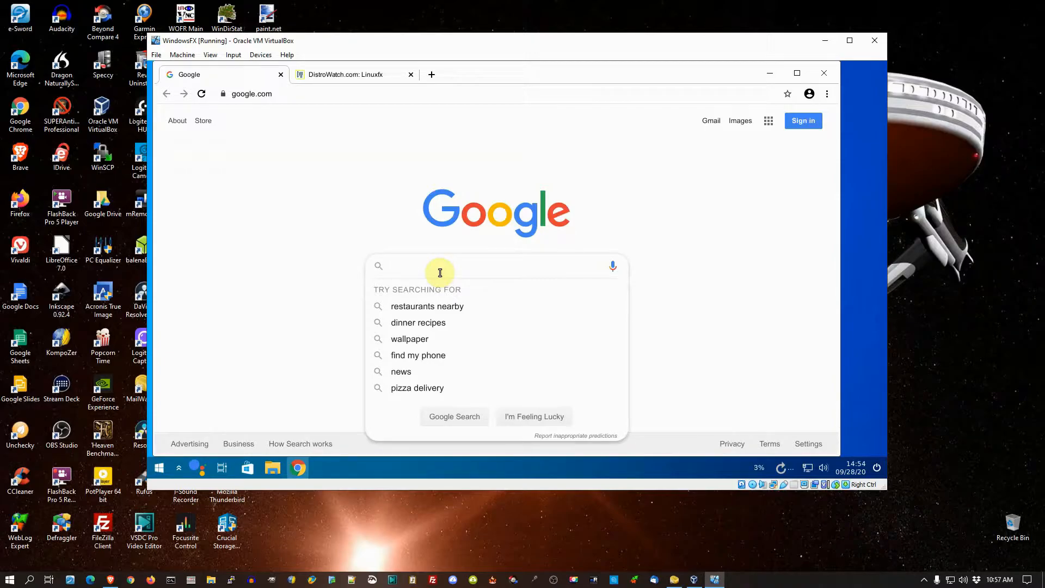
pyautogui.write('note')
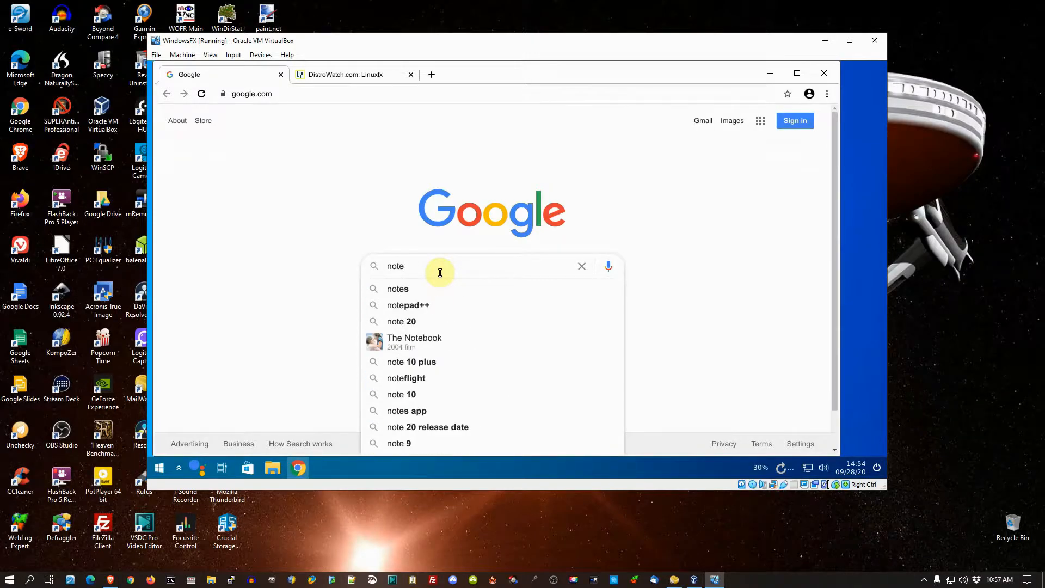
pyautogui.write('pad')
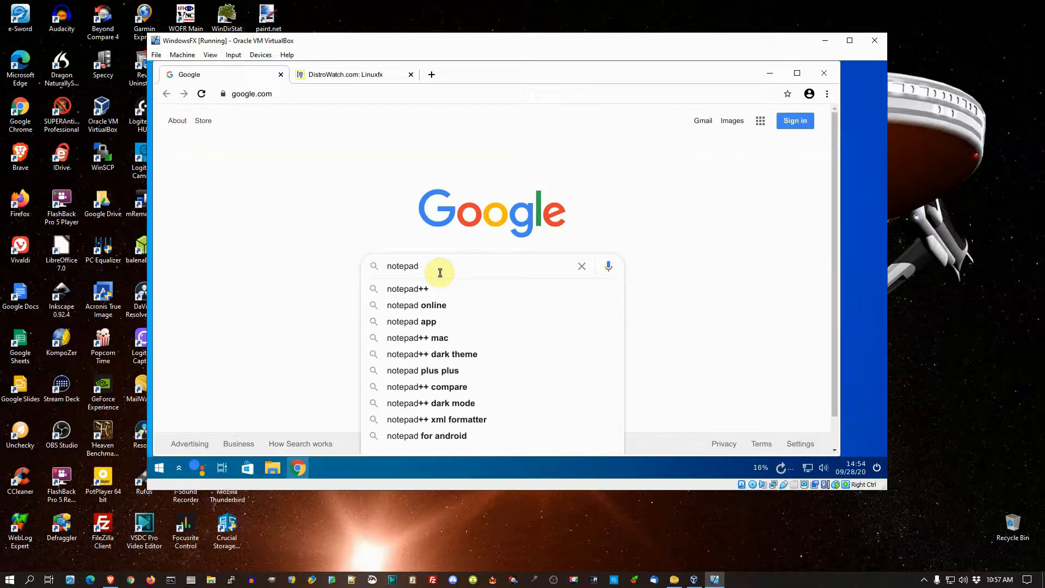
pyautogui.write('++')
pyautogui.press('Return')
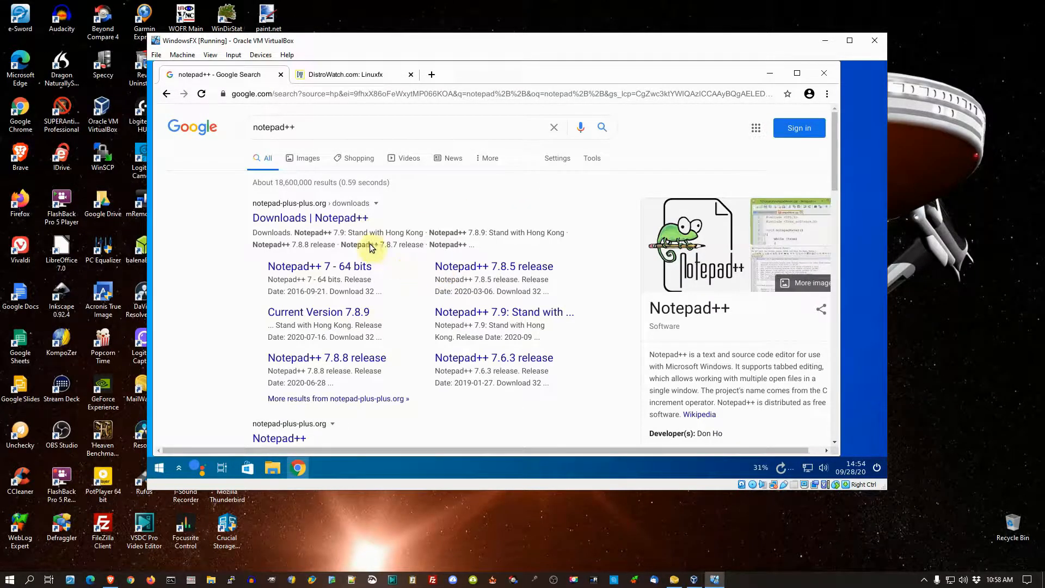
pyautogui.click(347, 218)
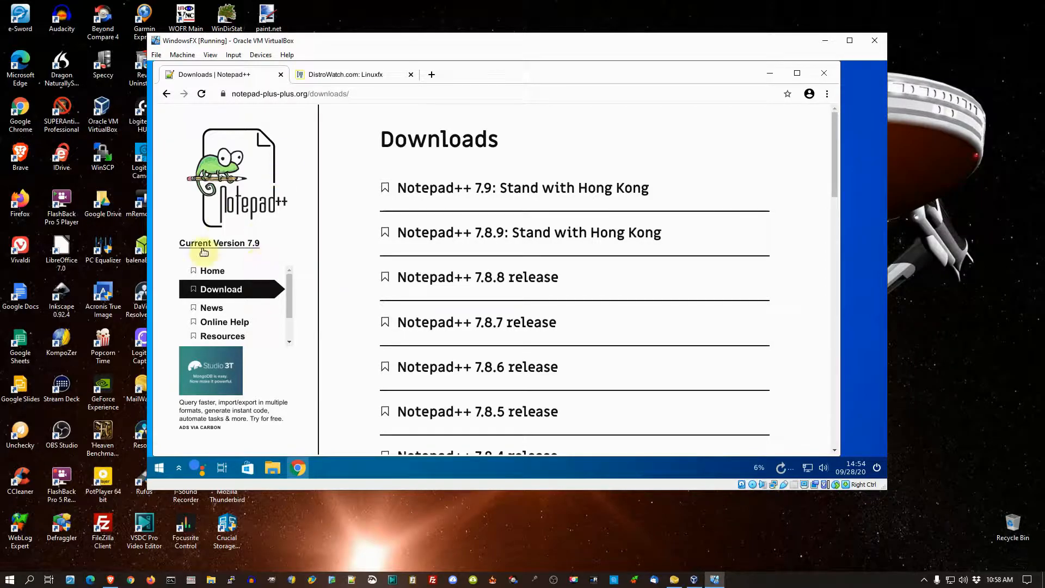
# Step: View the Notepad++ home page, and download the 64-bit x64 installer from the Notepad++ 7.8.8 release page
pyautogui.click(212, 271)
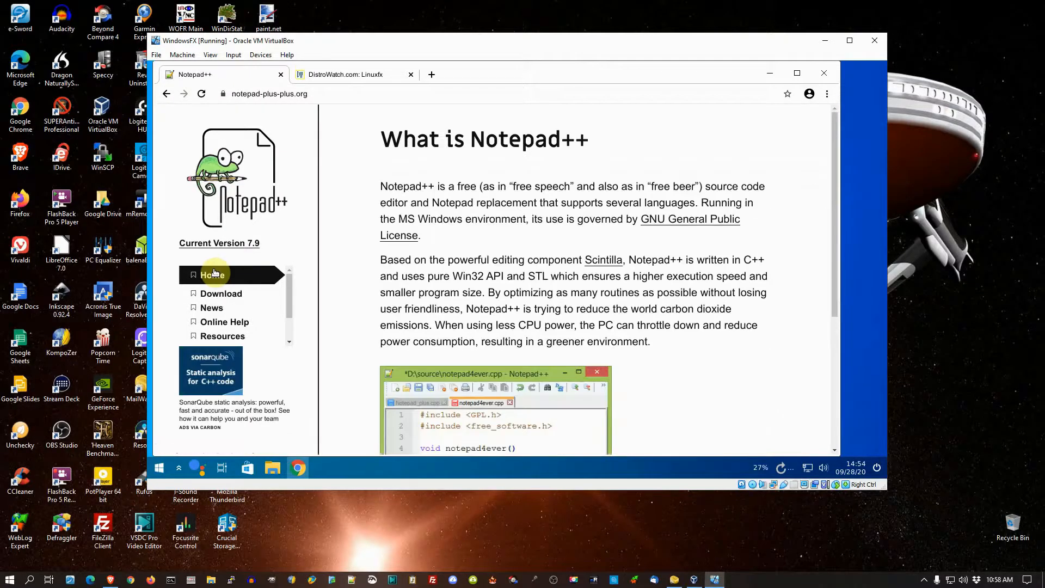
pyautogui.click(240, 292)
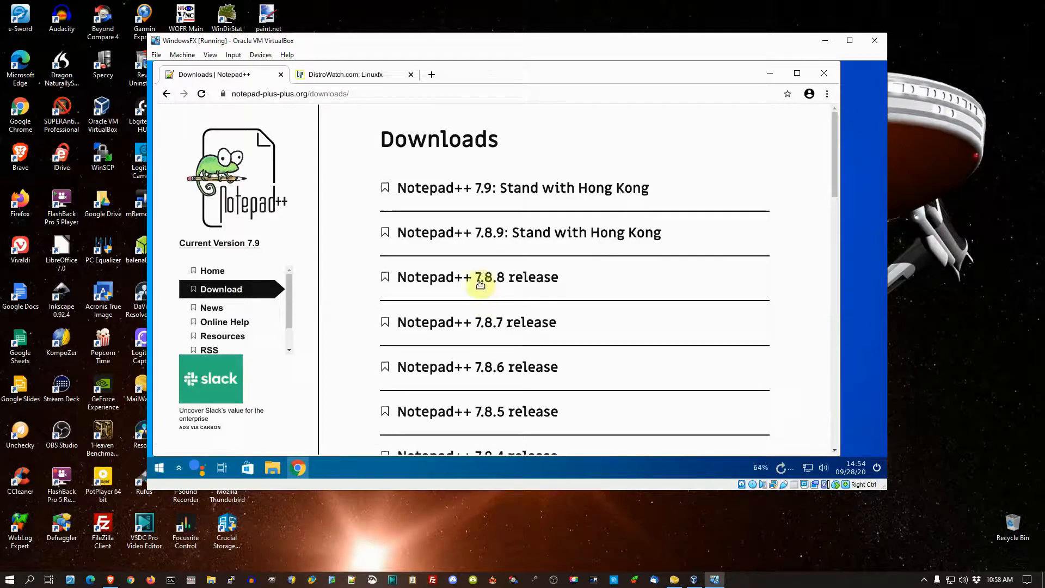
pyautogui.click(506, 280)
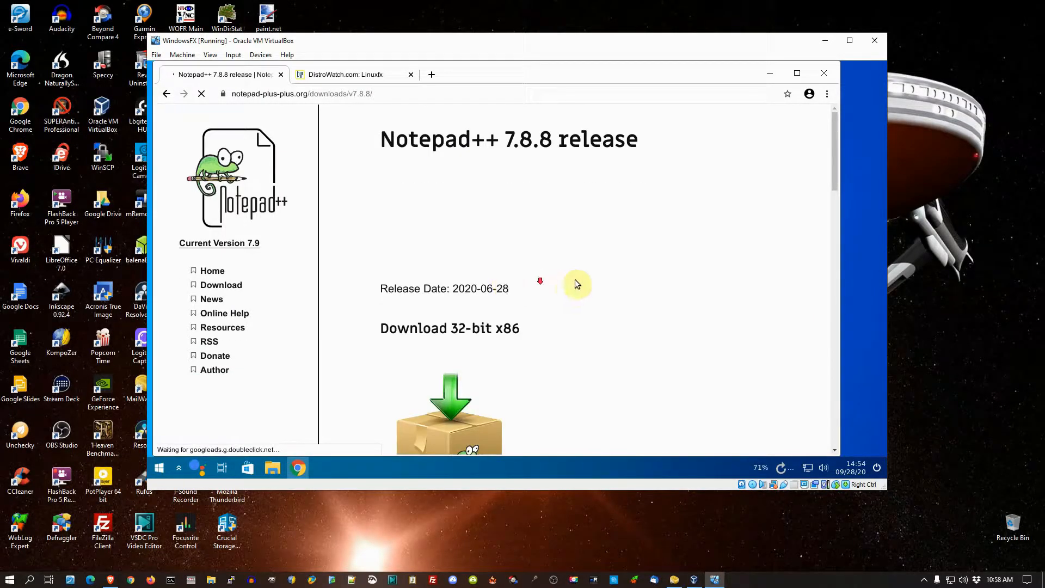
pyautogui.scroll(-2, 572, 282)
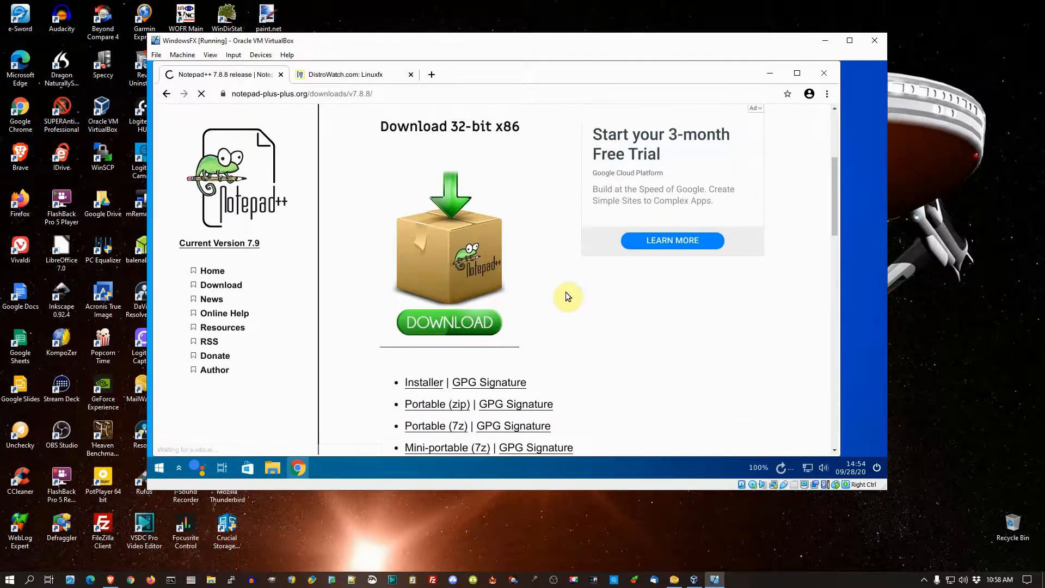
pyautogui.scroll(-3, 566, 297)
pyautogui.scroll(-2, 565, 299)
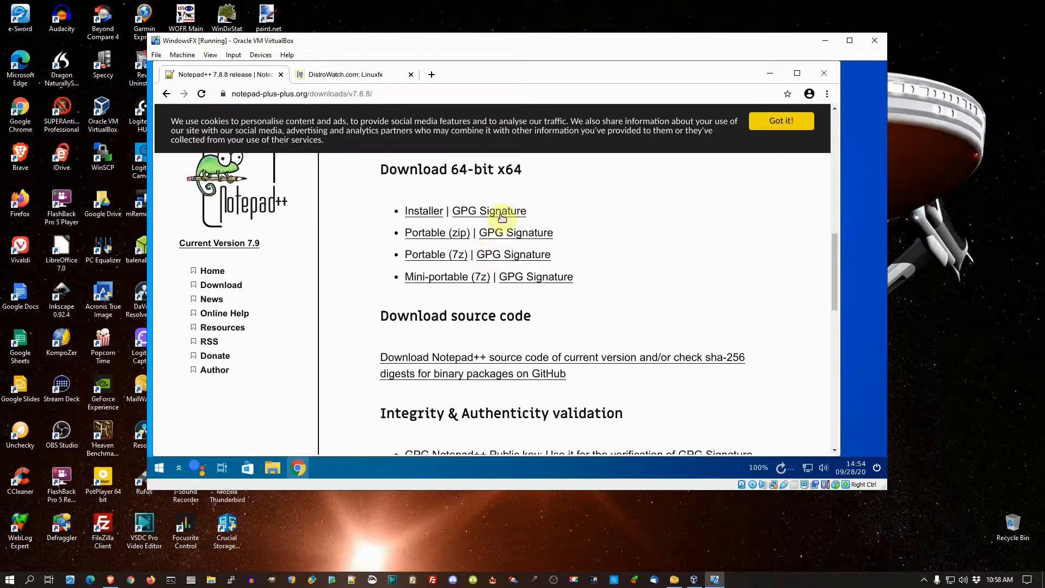
pyautogui.click(430, 214)
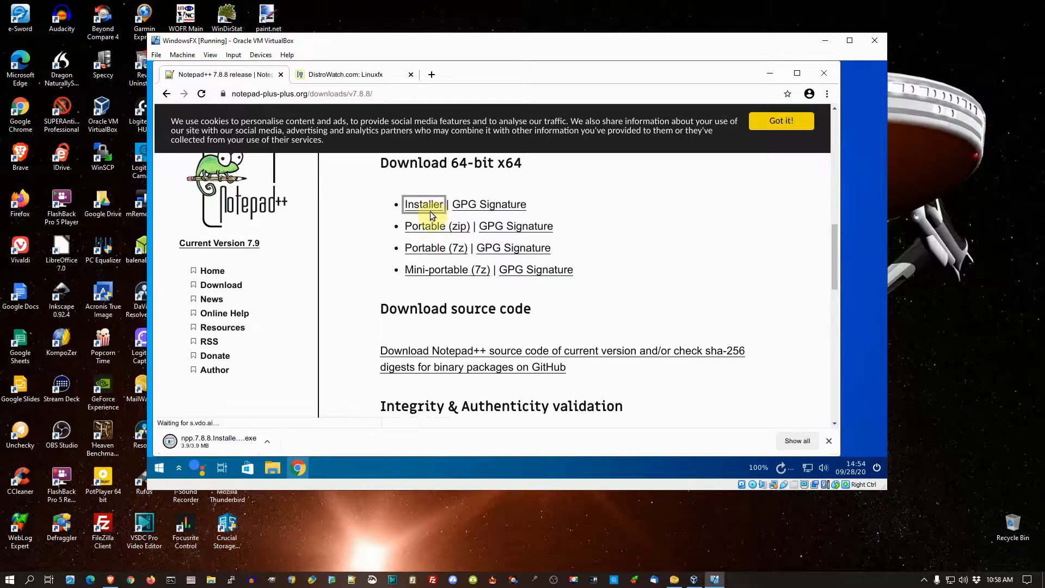
# Step: Run the downloaded Notepad++ 7.8.8 installer and close the browser
pyautogui.click(193, 444)
pyautogui.click(193, 444)
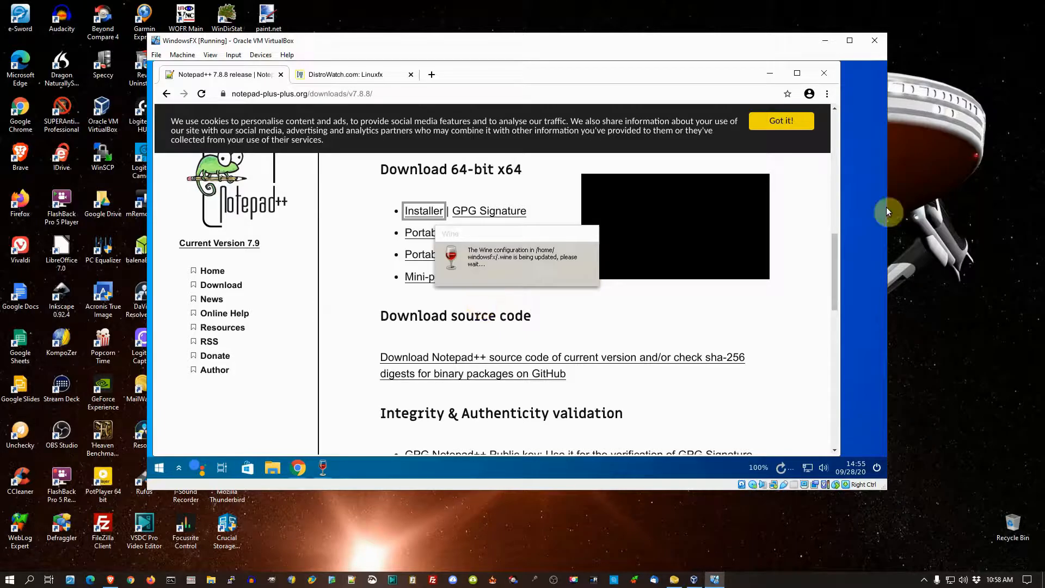
pyautogui.click(825, 74)
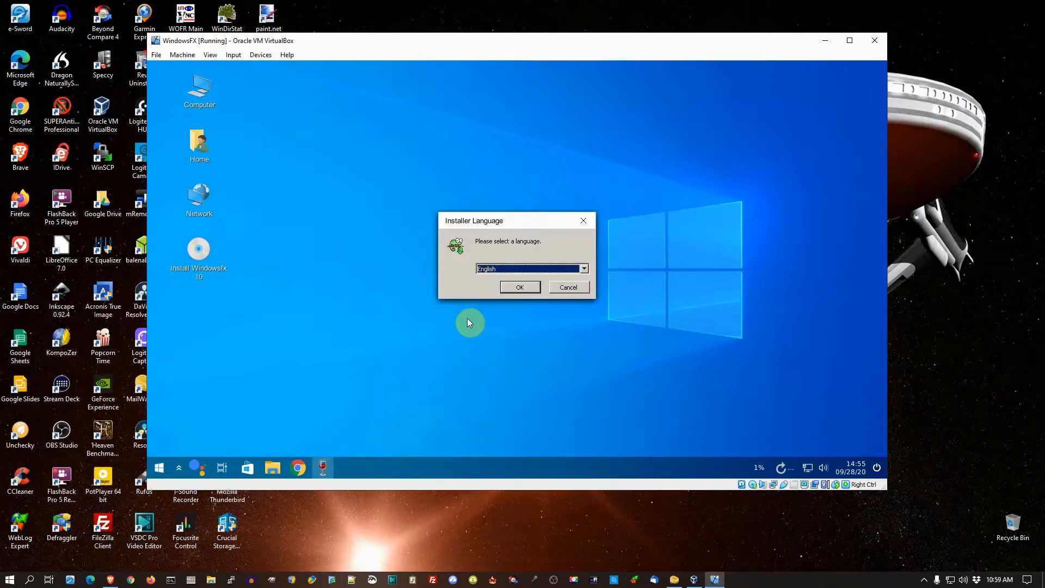
# Step: Choose English as the setup language and accept the license, default C:\Program Files\Notepad++ folder and default Custom components
pyautogui.click(530, 287)
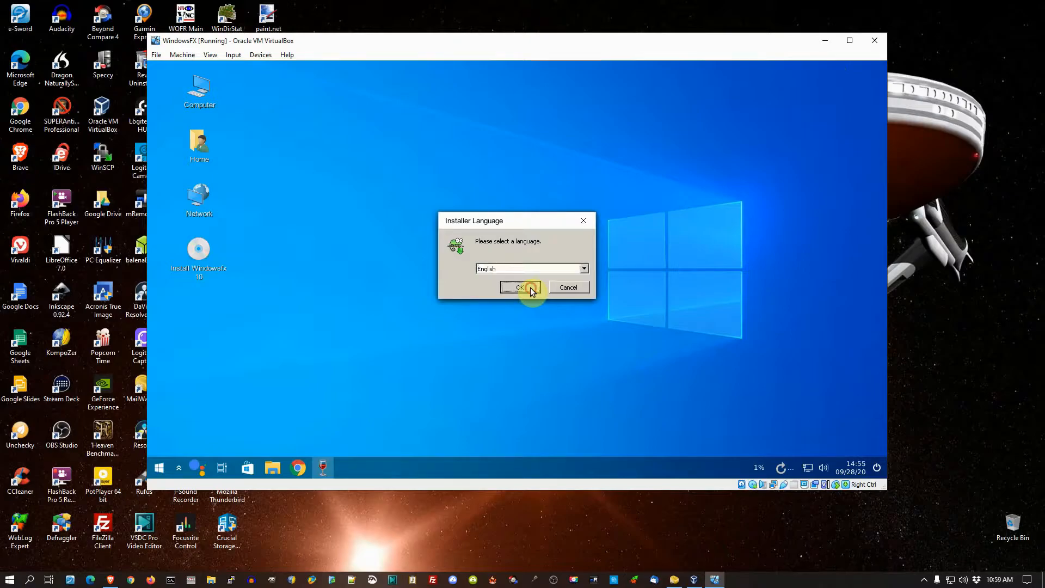
pyautogui.click(576, 350)
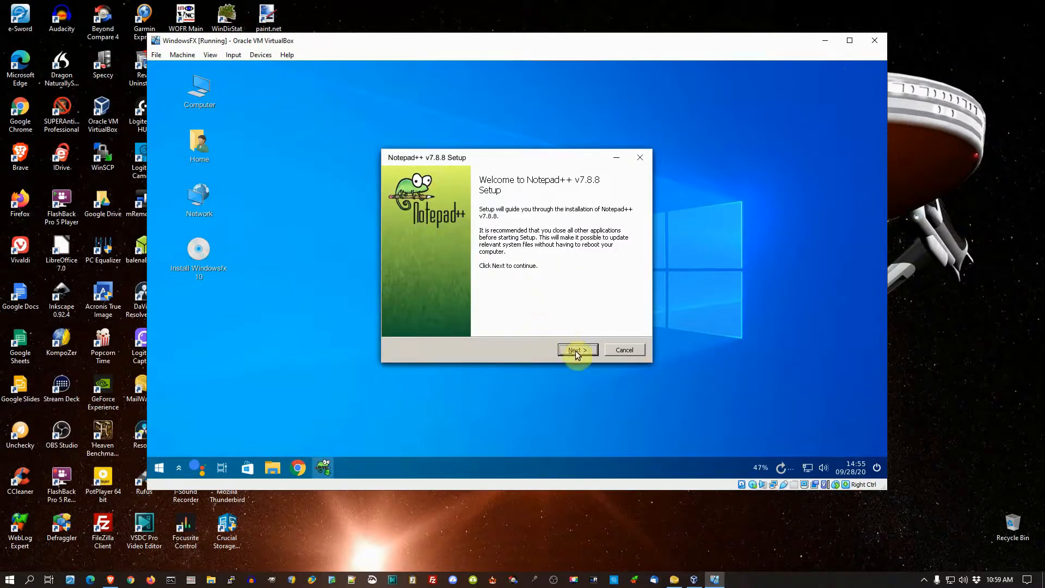
pyautogui.click(576, 350)
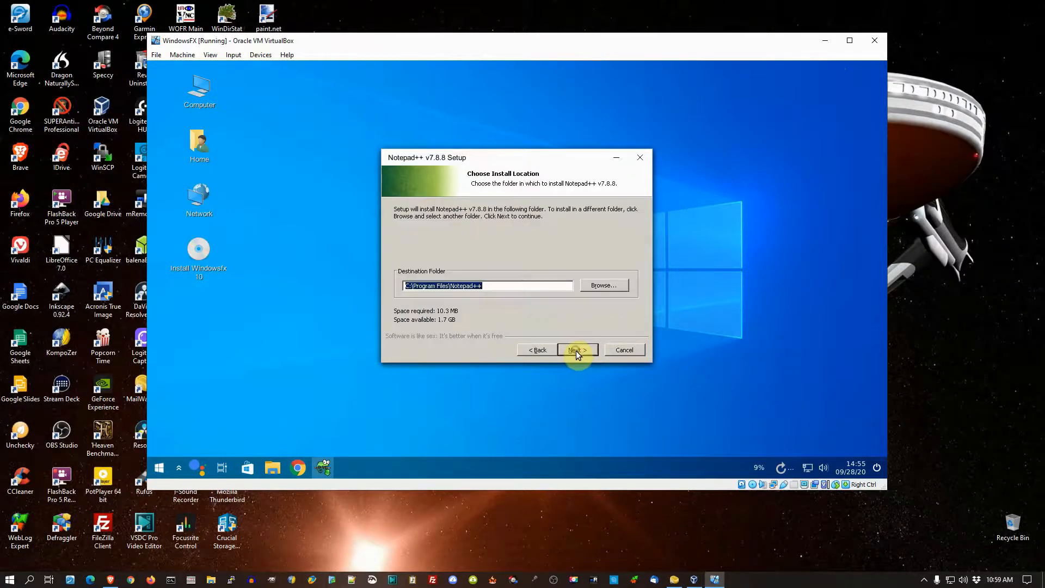
pyautogui.click(577, 355)
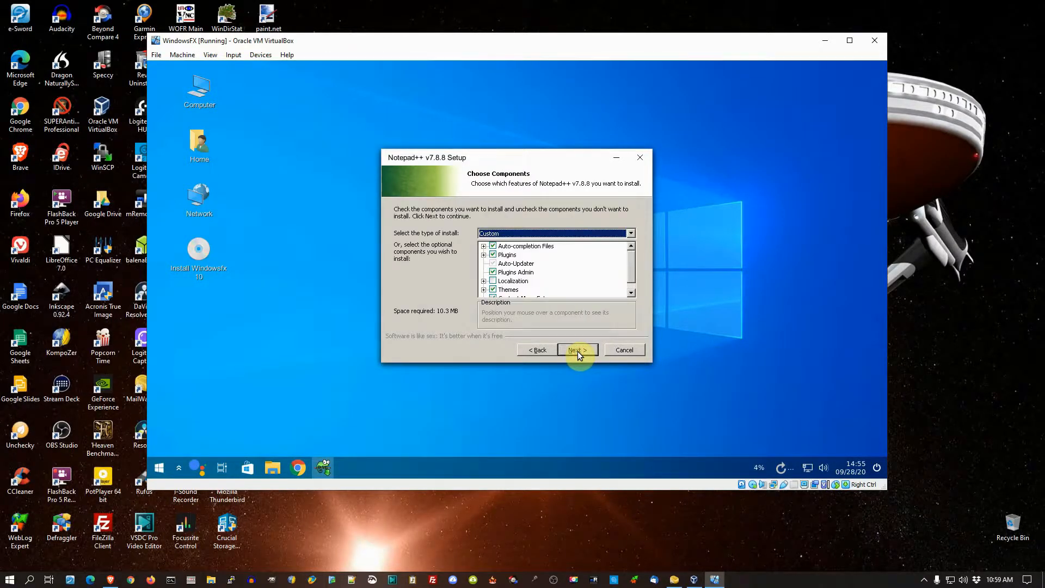
pyautogui.click(579, 352)
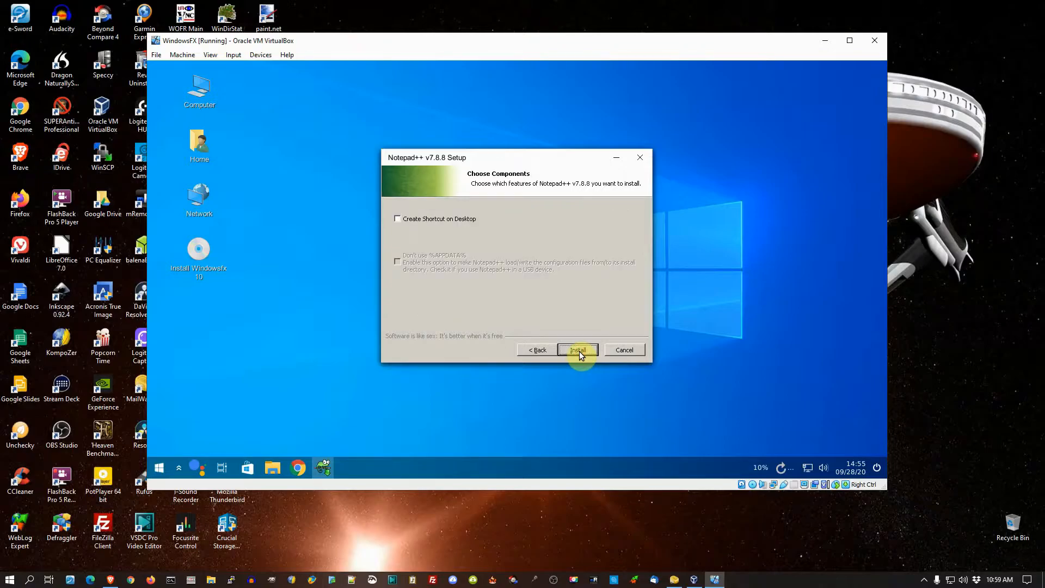
# Step: Enable the desktop shortcut, install Notepad++ and finish setup with the option to run it
pyautogui.click(400, 222)
pyautogui.click(586, 349)
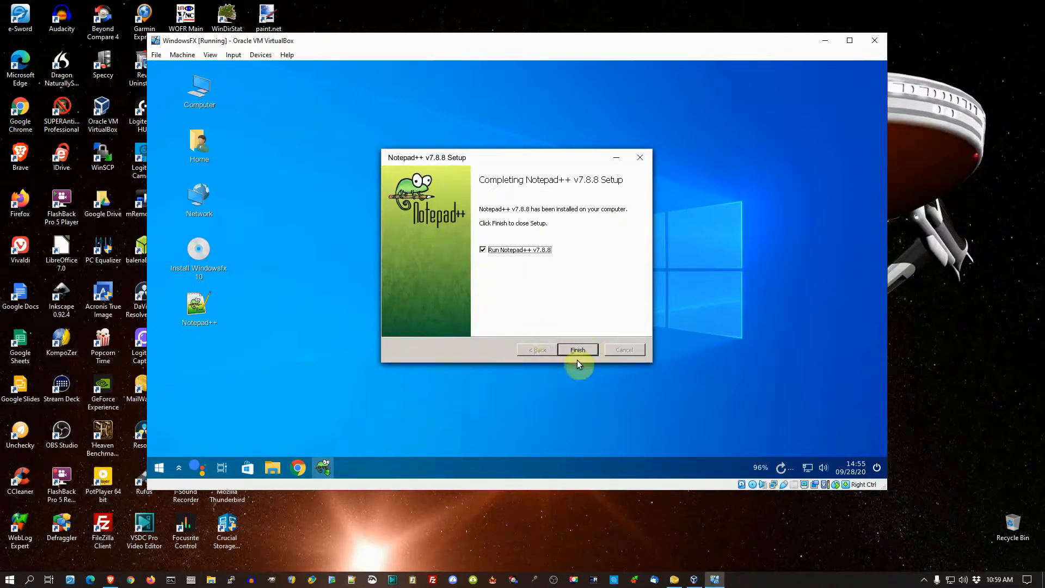
pyautogui.click(580, 353)
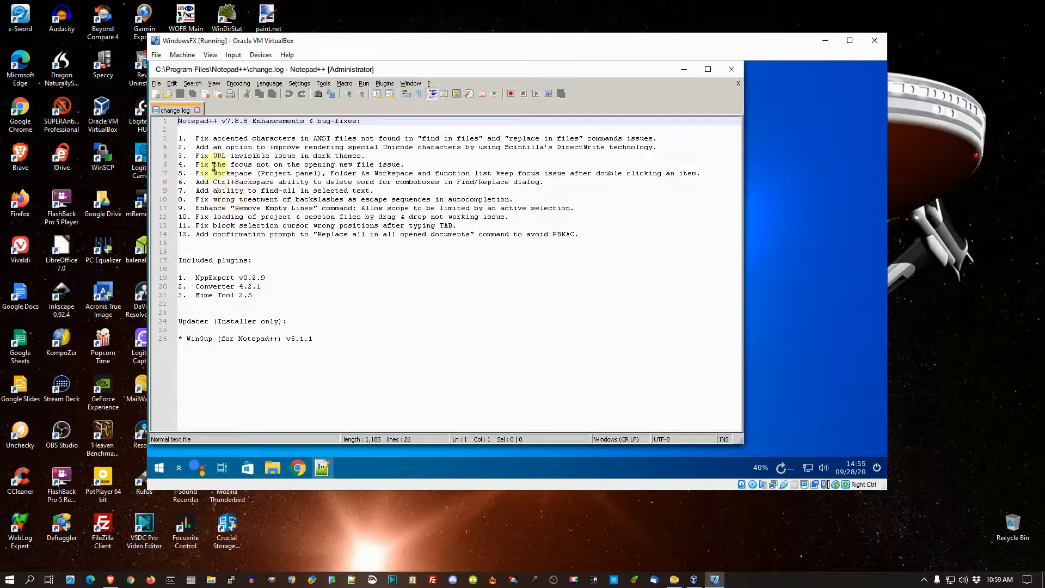
# Step: View the change log in Notepad++ and close it, and test relaunching the program from its desktop shortcut before closing it again
pyautogui.moveTo(422, 69); pyautogui.dragTo(522, 87)
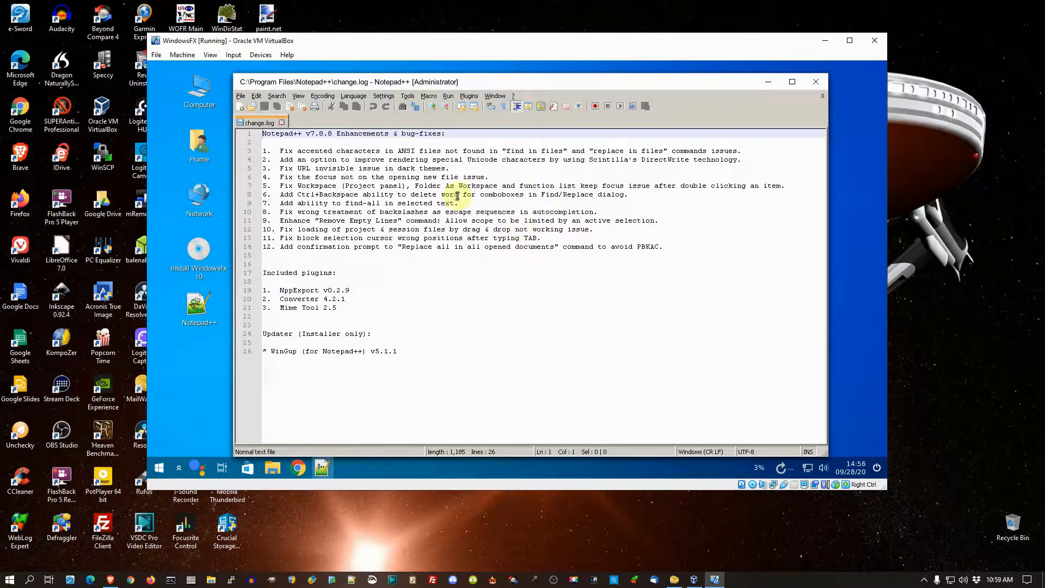
pyautogui.click(822, 83)
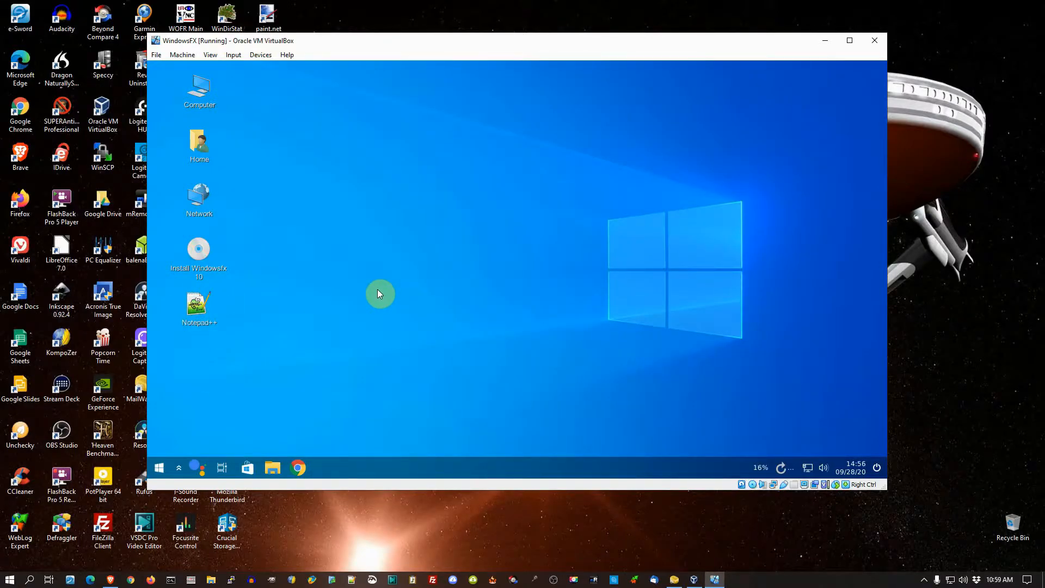
pyautogui.click(200, 306)
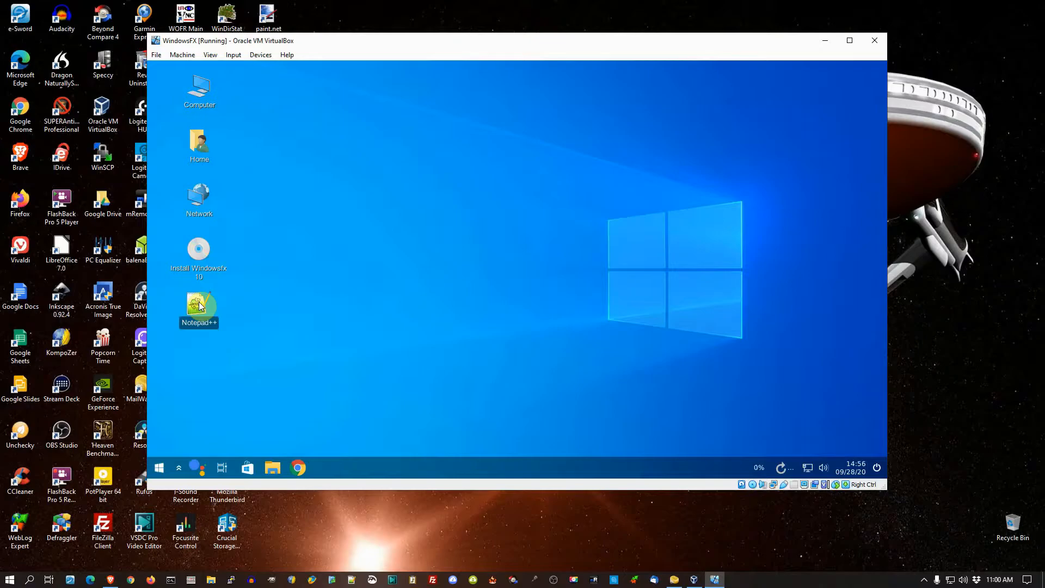
pyautogui.doubleClick(199, 304)
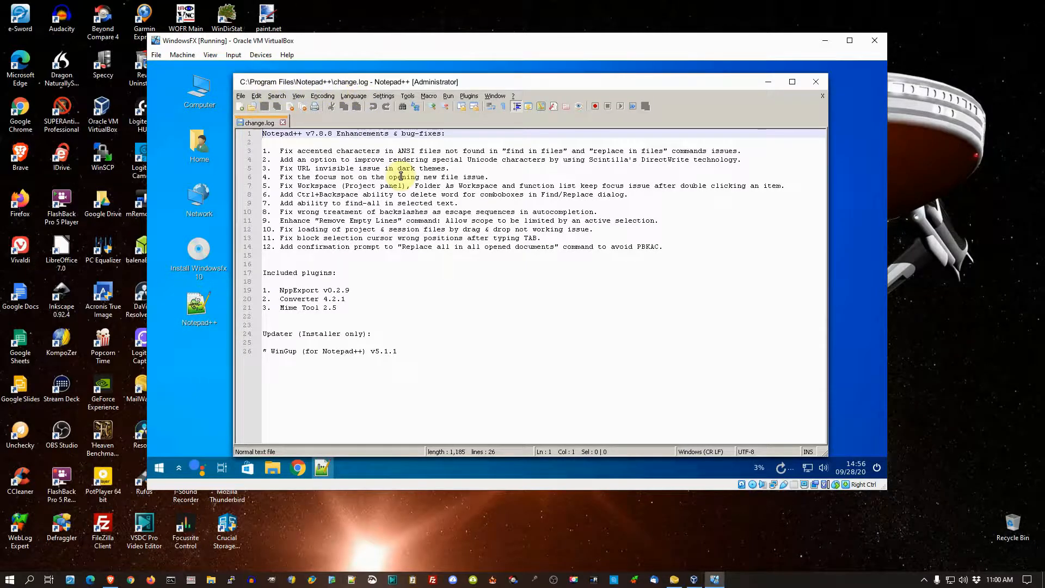
pyautogui.click(813, 83)
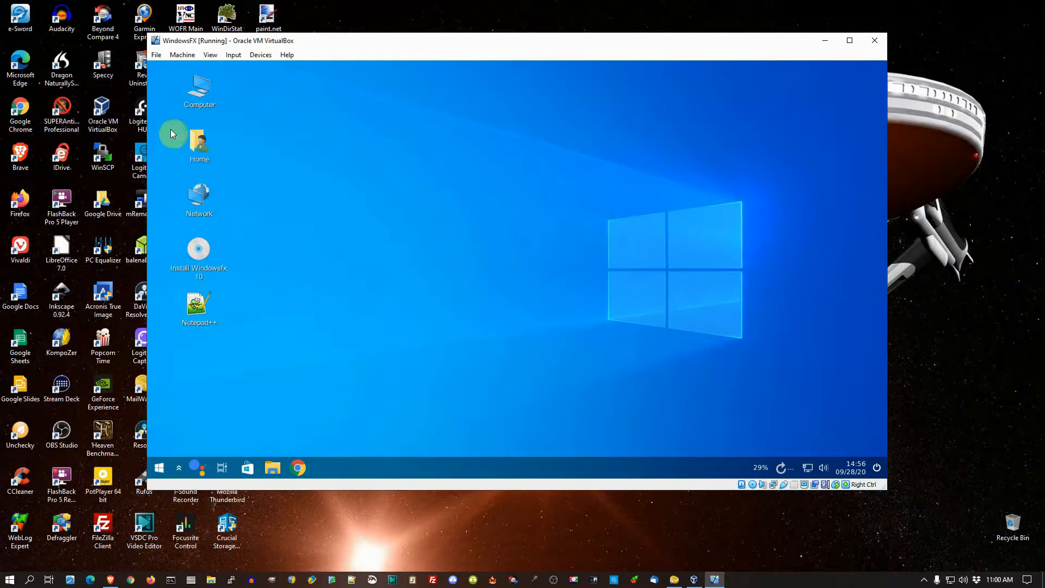
# Step: Open the Home folder and browse the Internet, Games and Windows Apps application categories
pyautogui.doubleClick(203, 143)
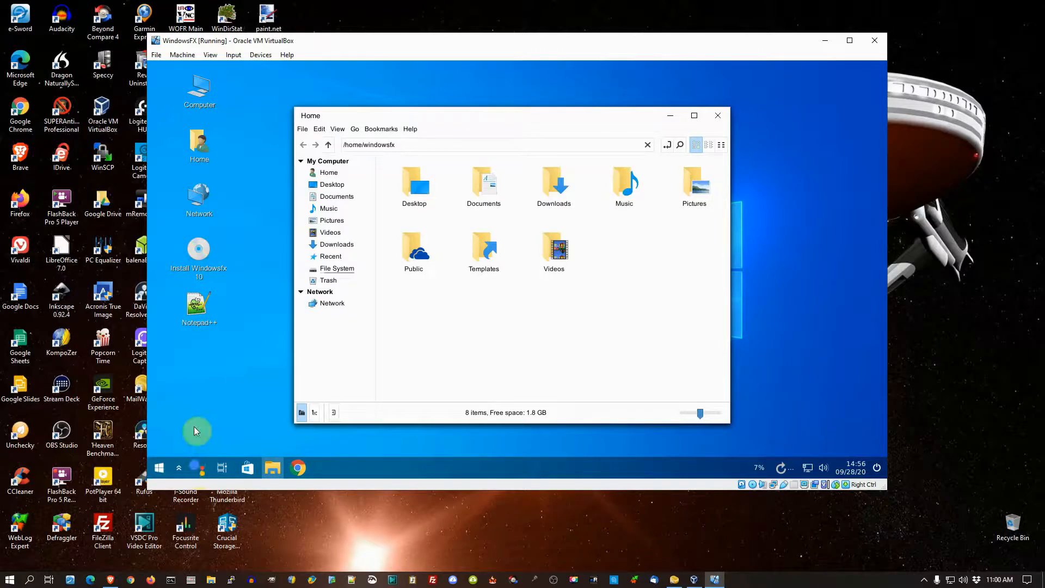
pyautogui.click(159, 469)
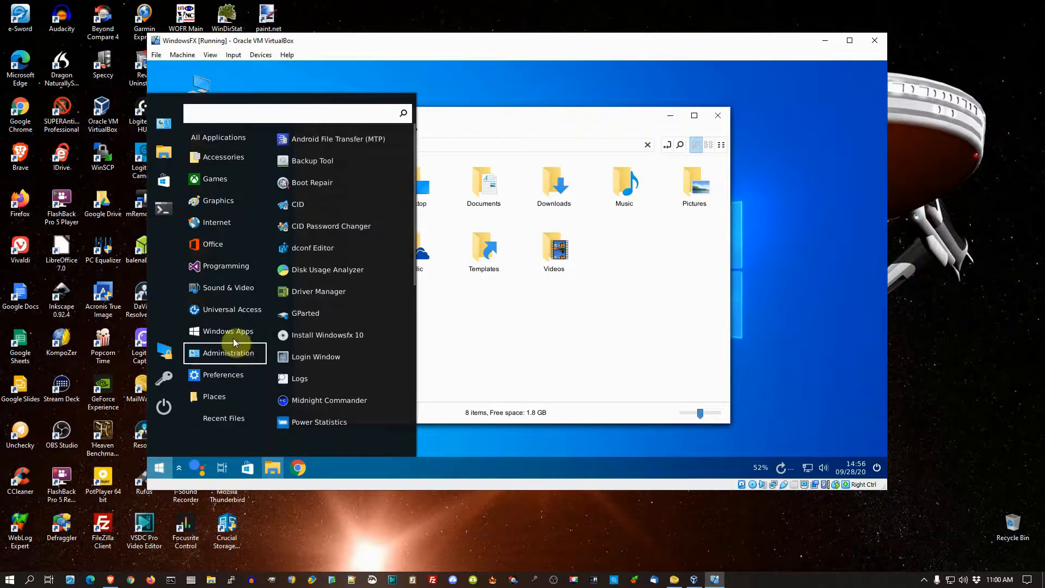
pyautogui.moveTo(225, 229)
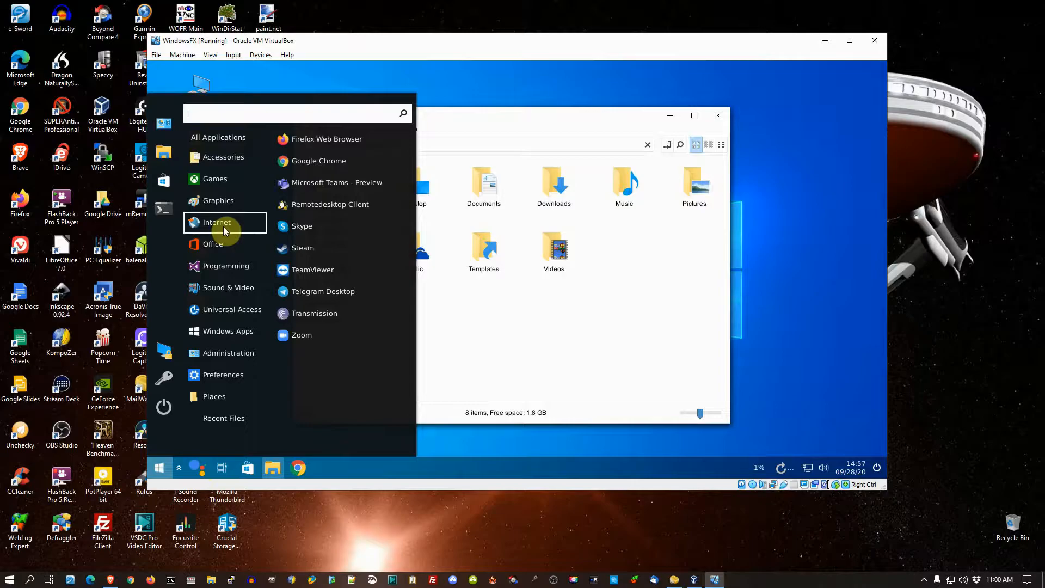
pyautogui.moveTo(221, 181)
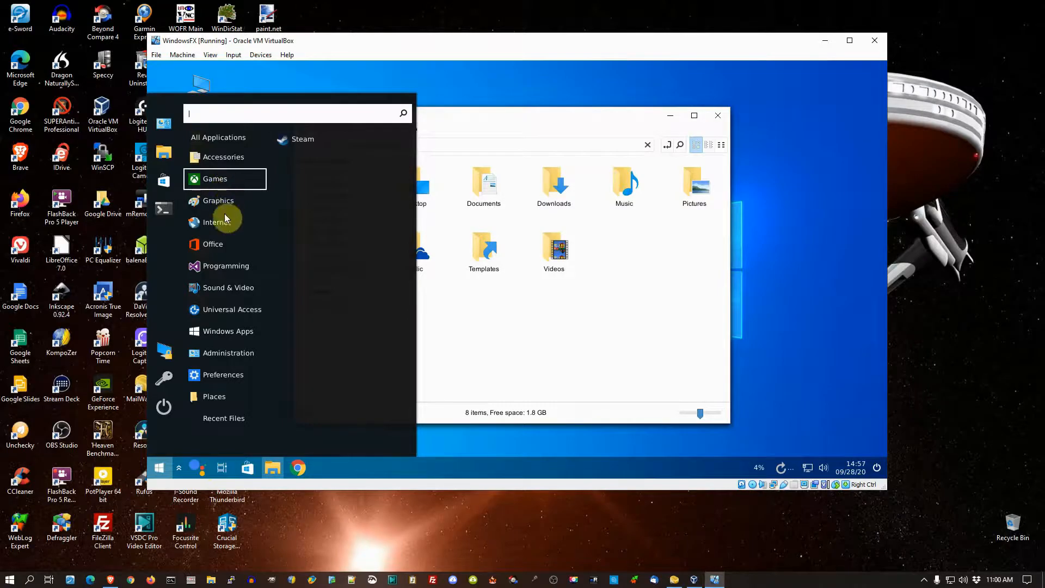
pyautogui.moveTo(229, 341)
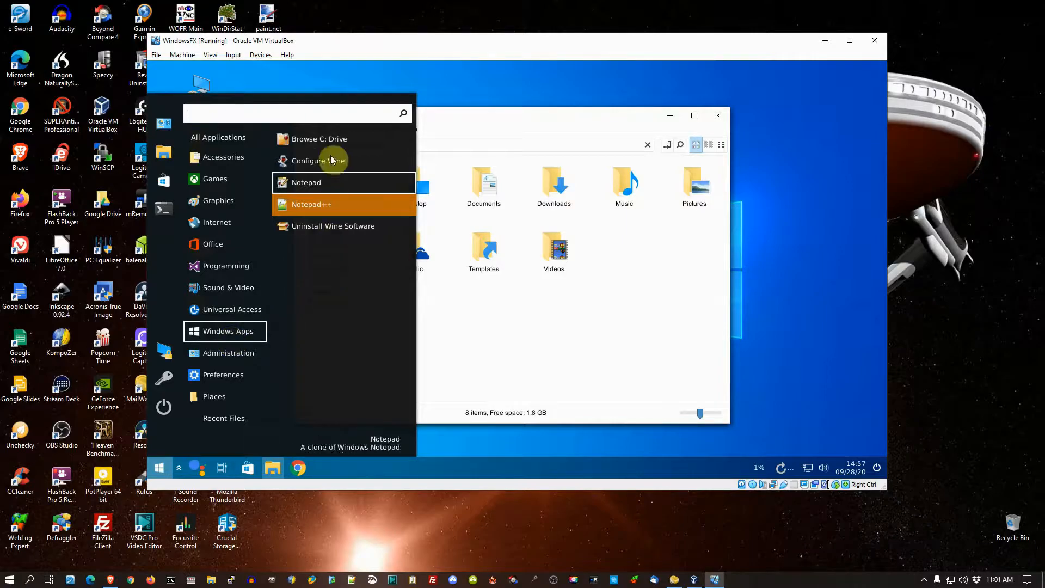
# Step: Browse Wine's C: drive, examining Program Files (x86) and the Notepad++ folder inside Program Files
pyautogui.click(332, 139)
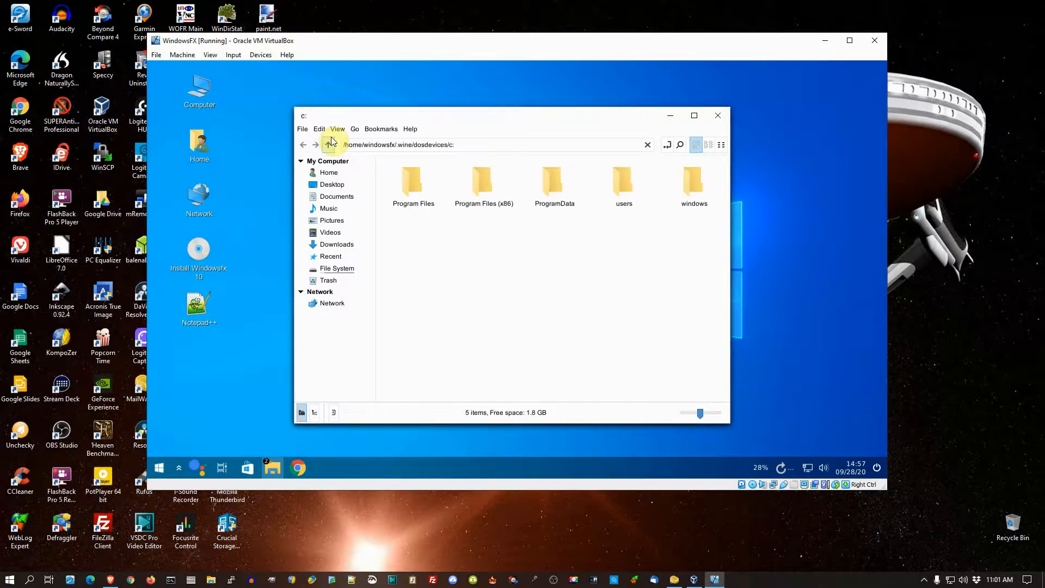
pyautogui.doubleClick(488, 178)
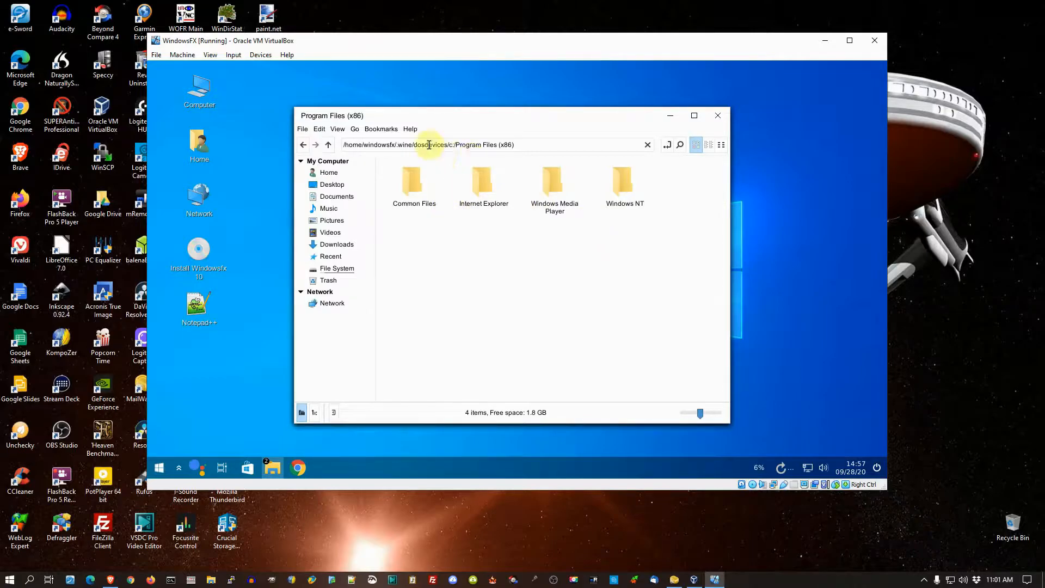
pyautogui.click(328, 145)
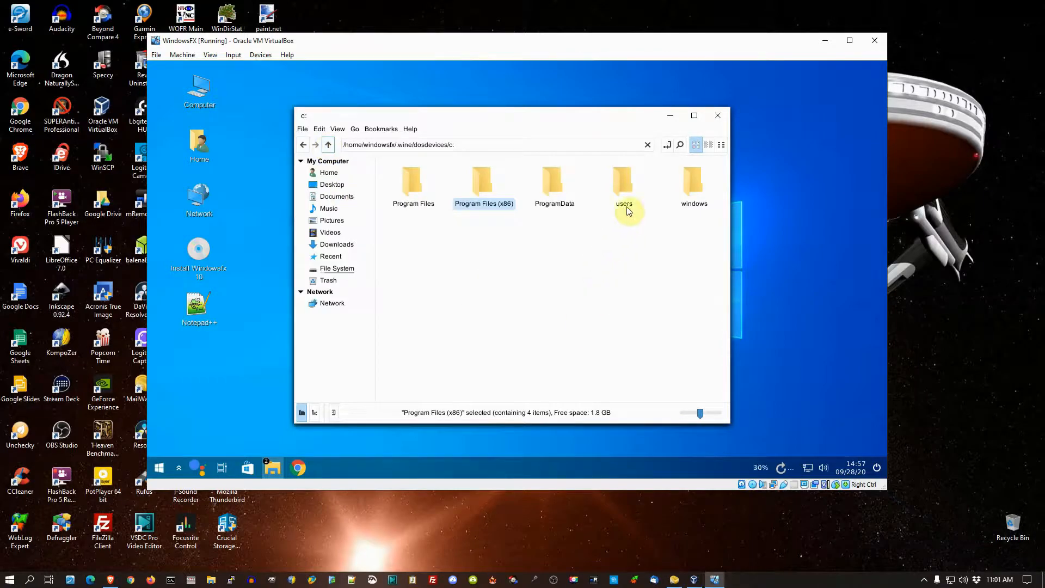
pyautogui.doubleClick(409, 194)
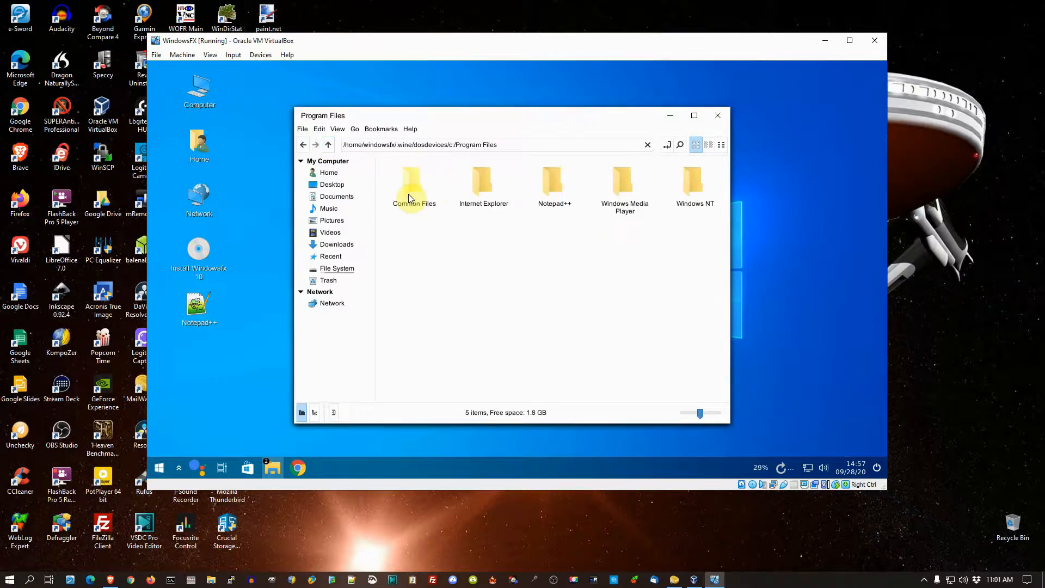
pyautogui.doubleClick(553, 195)
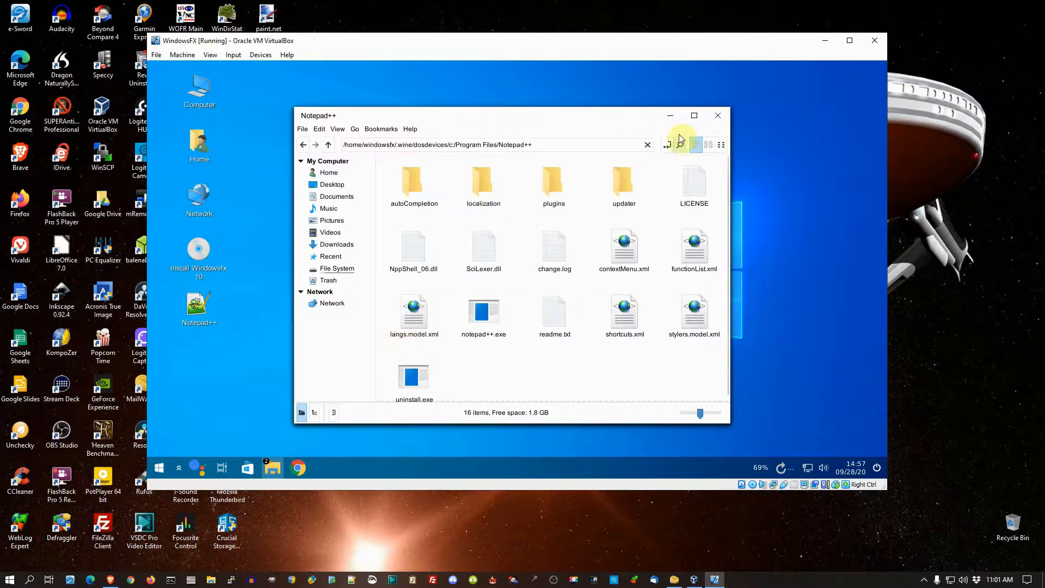
# Step: Close the Notepad++ program folder and the Home folder windows to return to the empty Windowsfx desktop
pyautogui.click(717, 116)
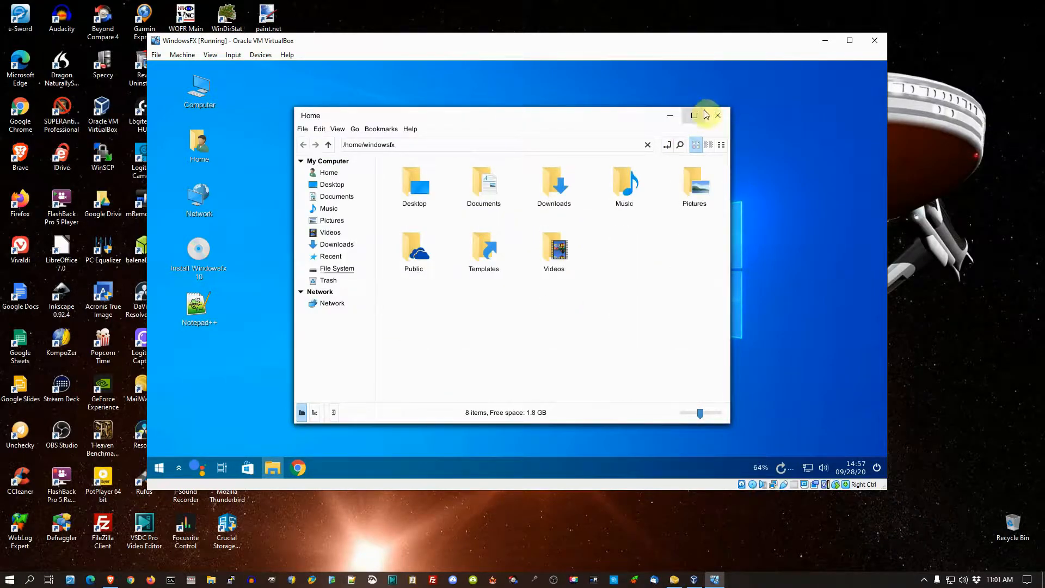
pyautogui.click(716, 114)
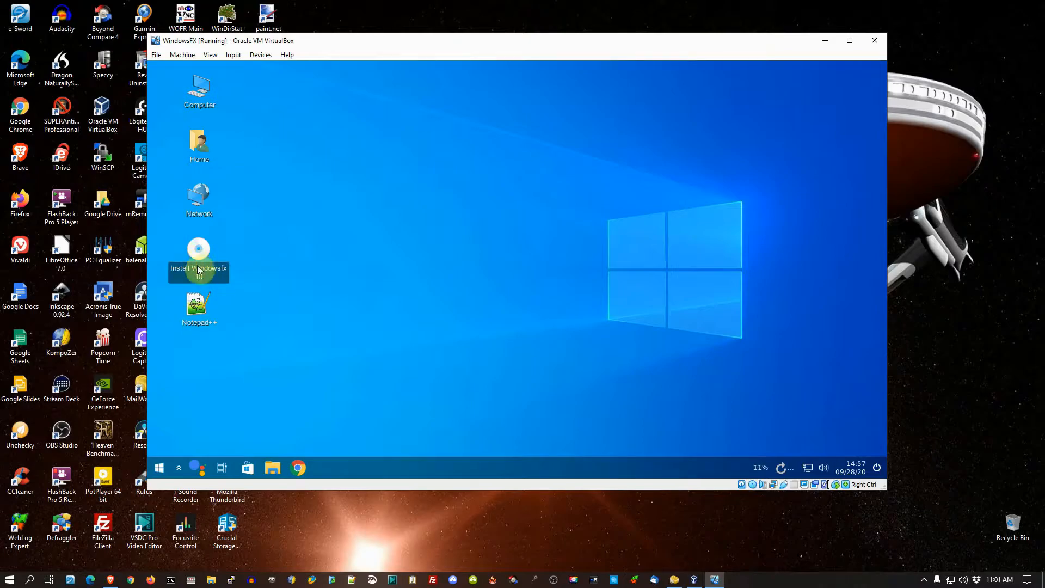
pyautogui.click(382, 245)
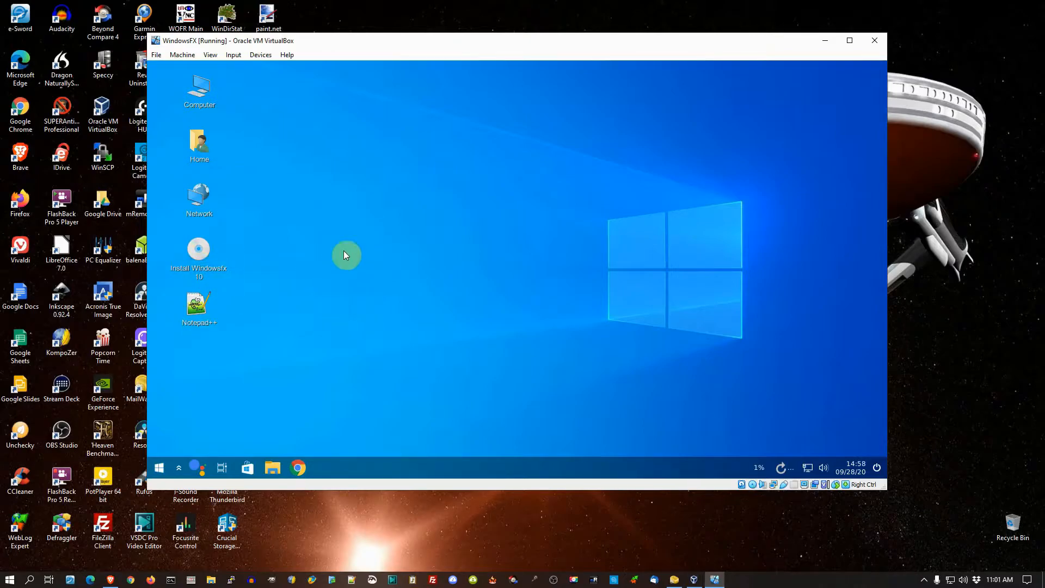
# Step: Look through the Administration applications, view the Windowsfx settings overview in the Control Center, and close it
pyautogui.click(158, 470)
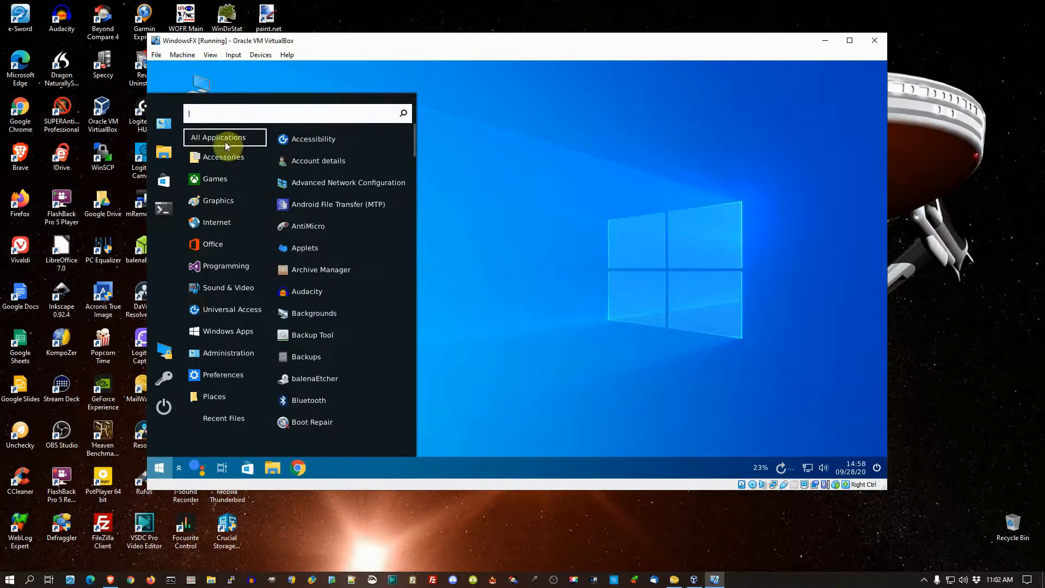
pyautogui.moveTo(212, 310)
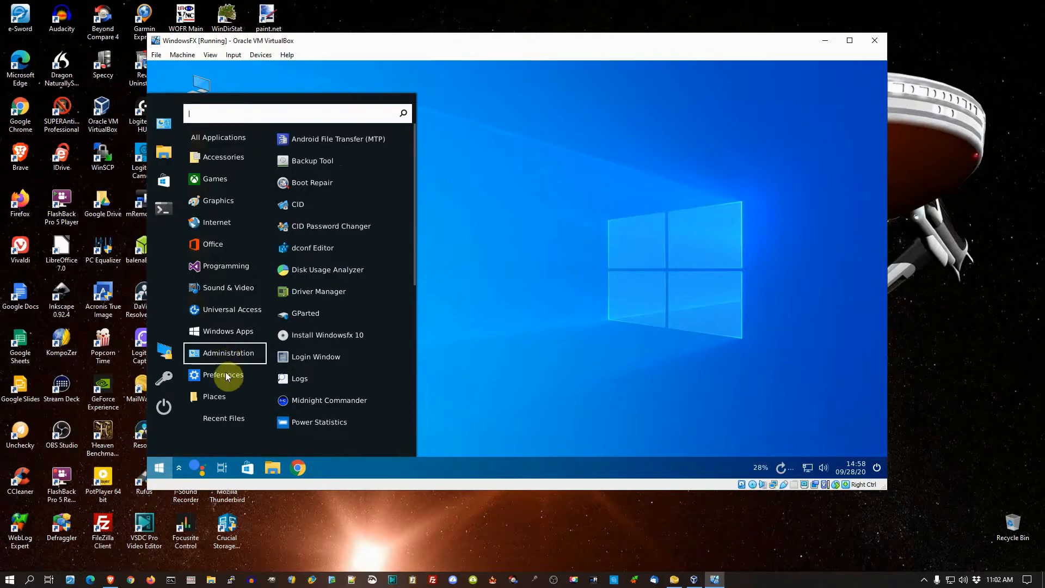
pyautogui.moveTo(225, 383)
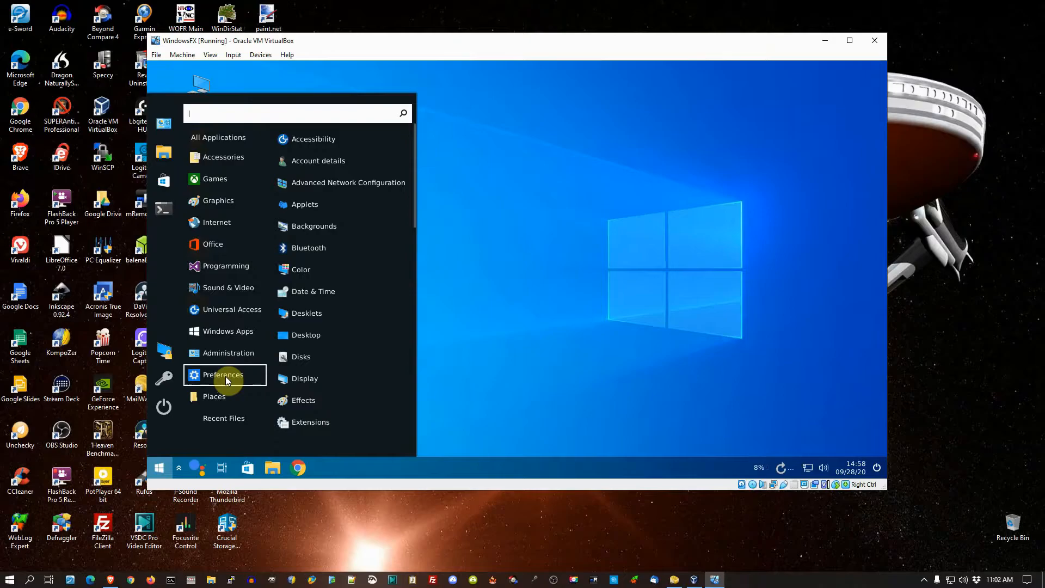
pyautogui.click(161, 125)
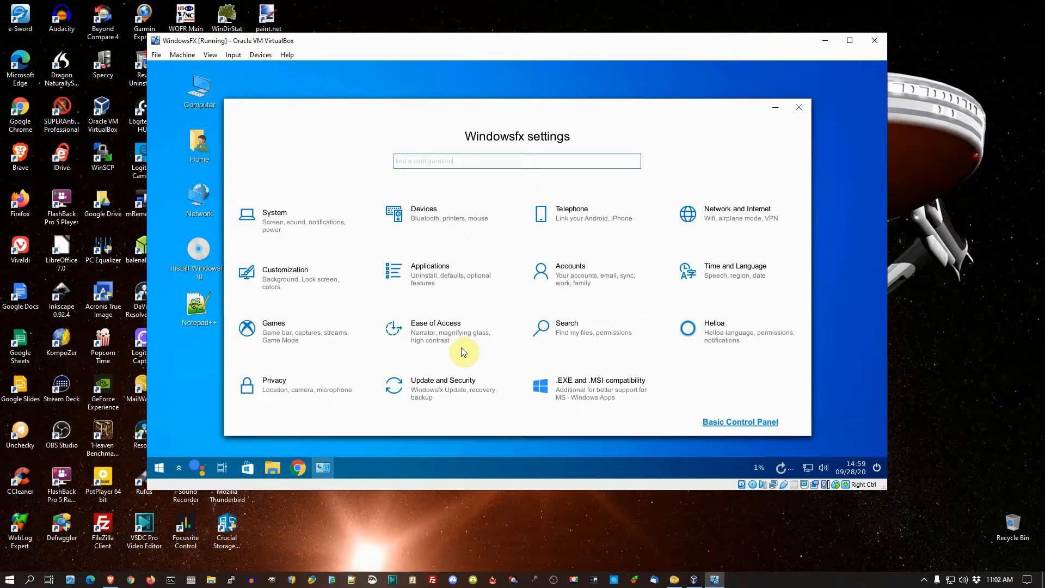
pyautogui.click(797, 109)
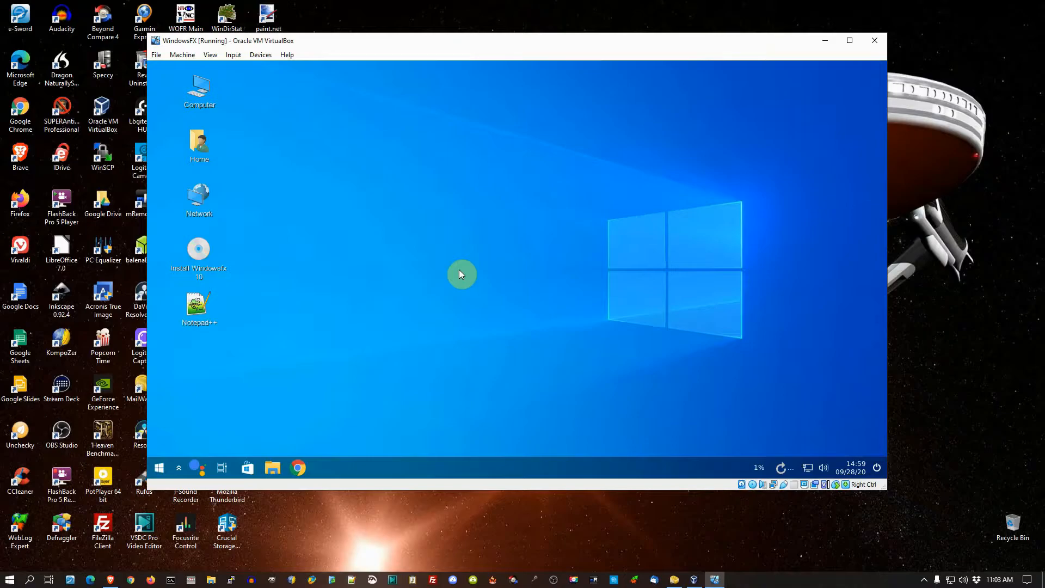
# Step: Open a Terminal window, move it slightly upward on the desktop to view its prompt, and close it
pyautogui.click(156, 469)
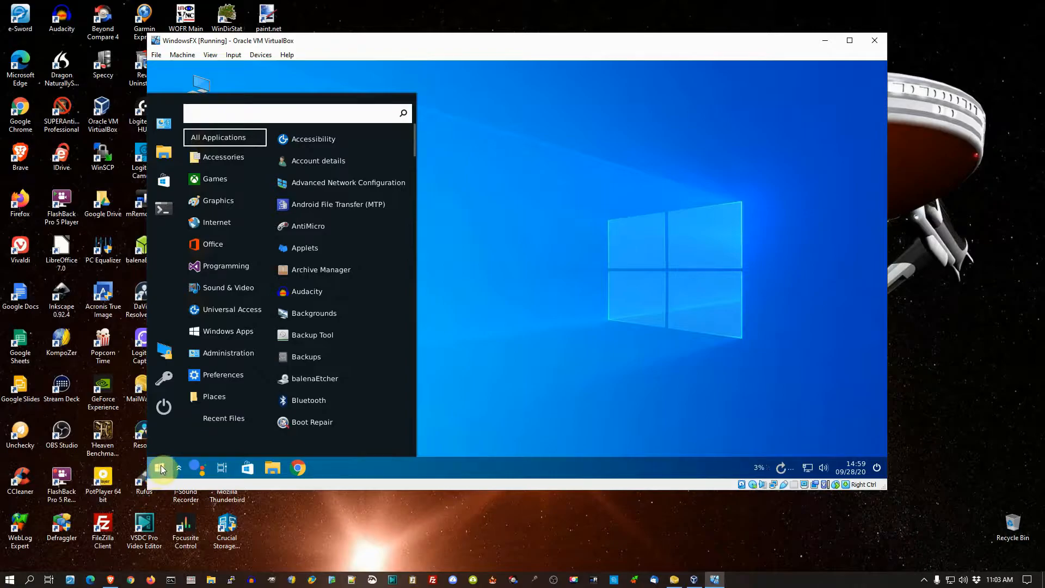
pyautogui.click(166, 209)
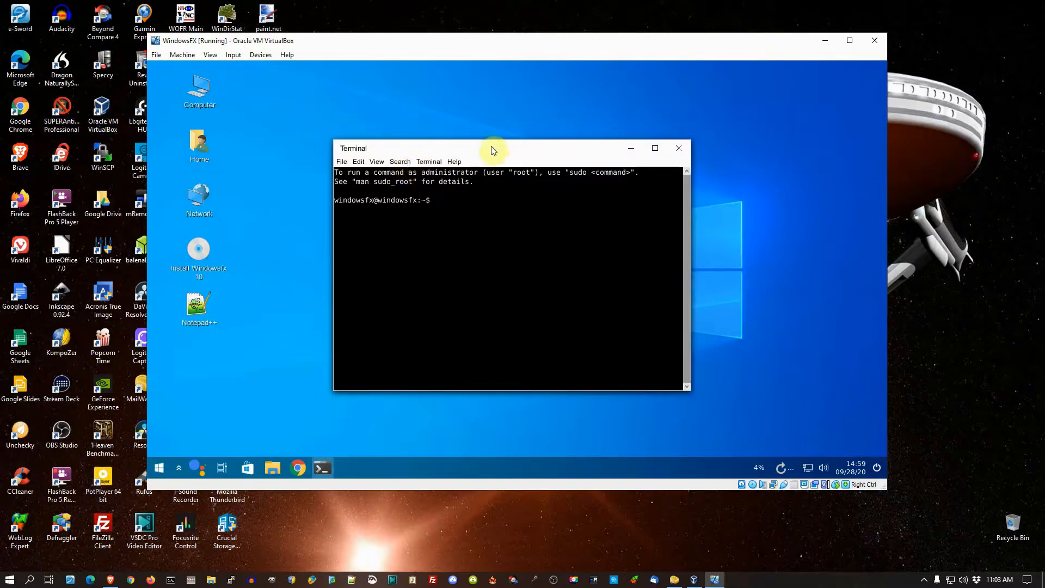
pyautogui.moveTo(491, 150); pyautogui.dragTo(493, 136)
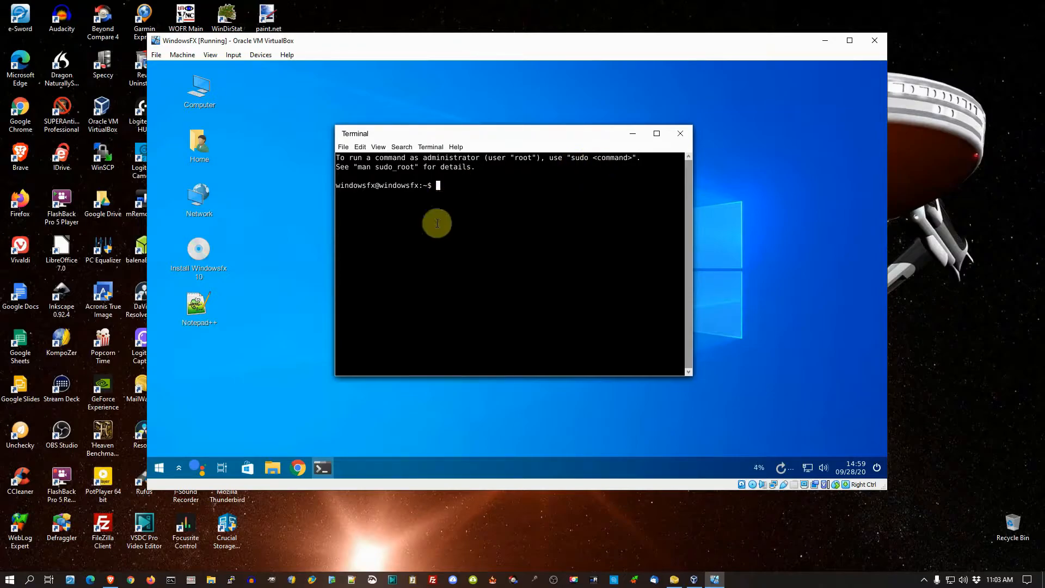
pyautogui.click(680, 134)
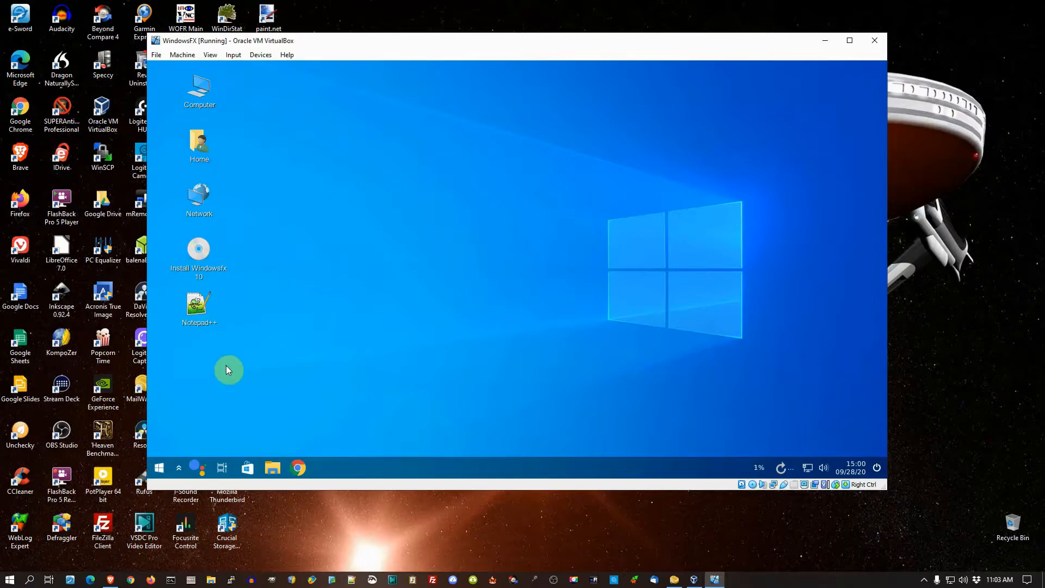
# Step: Review the applications in the Administration category and dismiss the application list
pyautogui.click(159, 469)
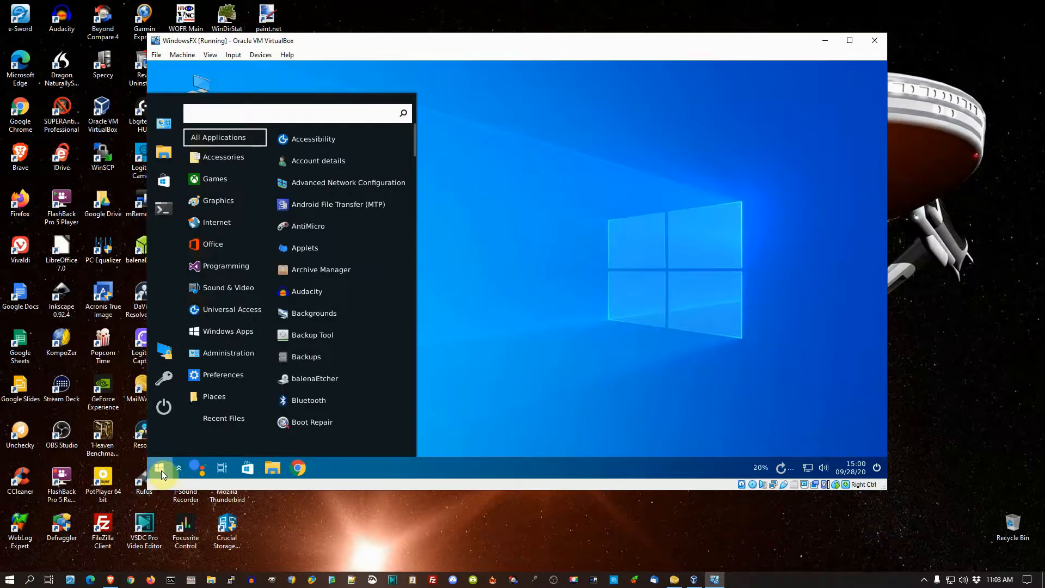
pyautogui.moveTo(236, 351)
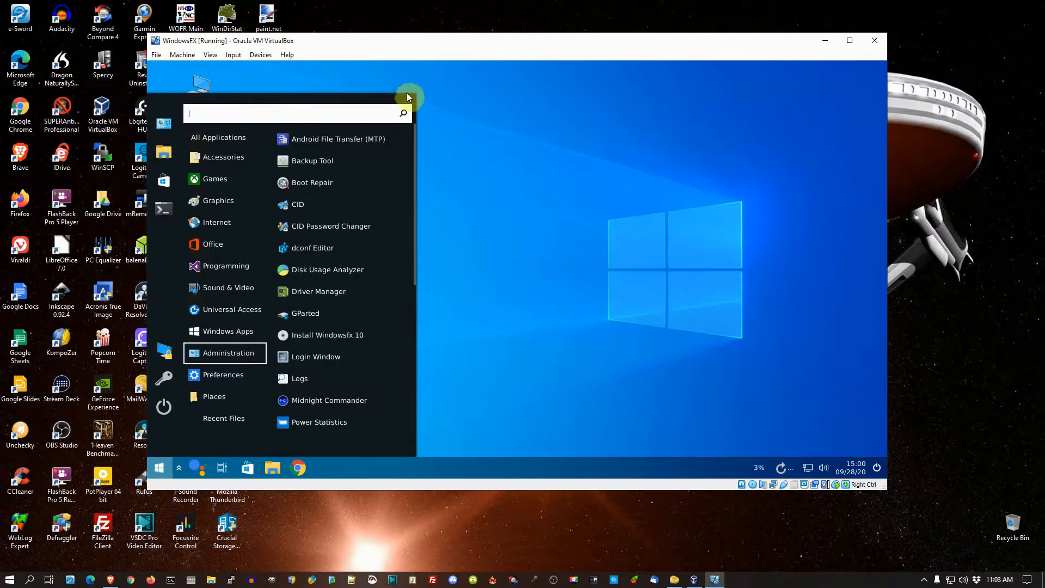
pyautogui.click(538, 258)
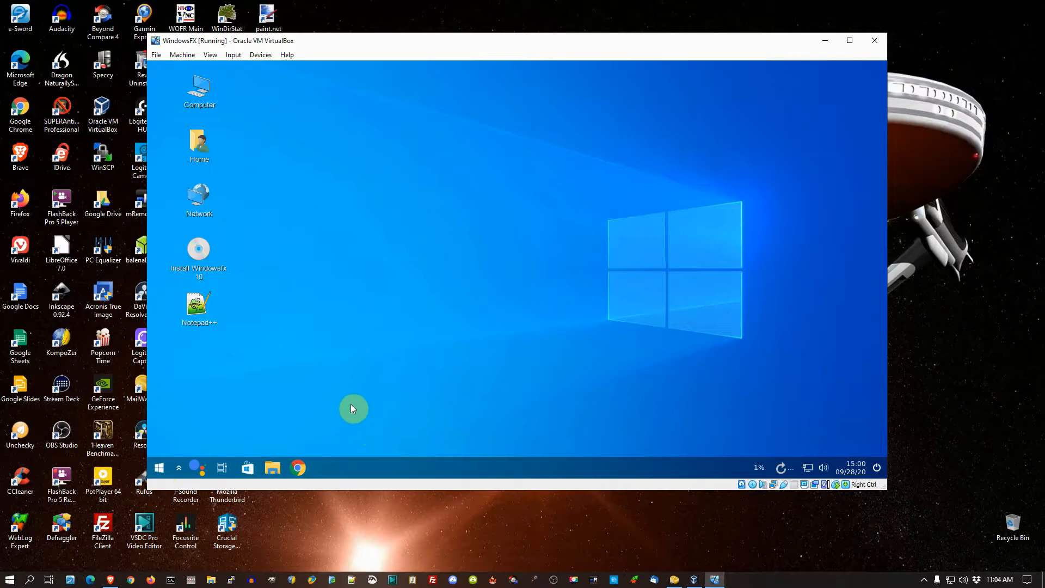
# Step: Shut down the Windowsfx live system with the Power off option
pyautogui.click(158, 469)
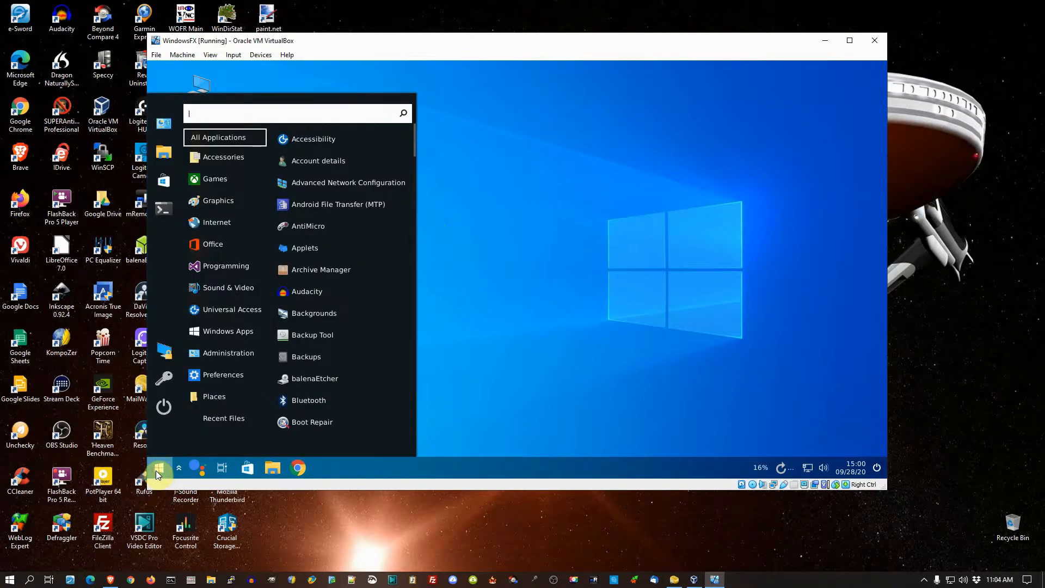
pyautogui.click(169, 407)
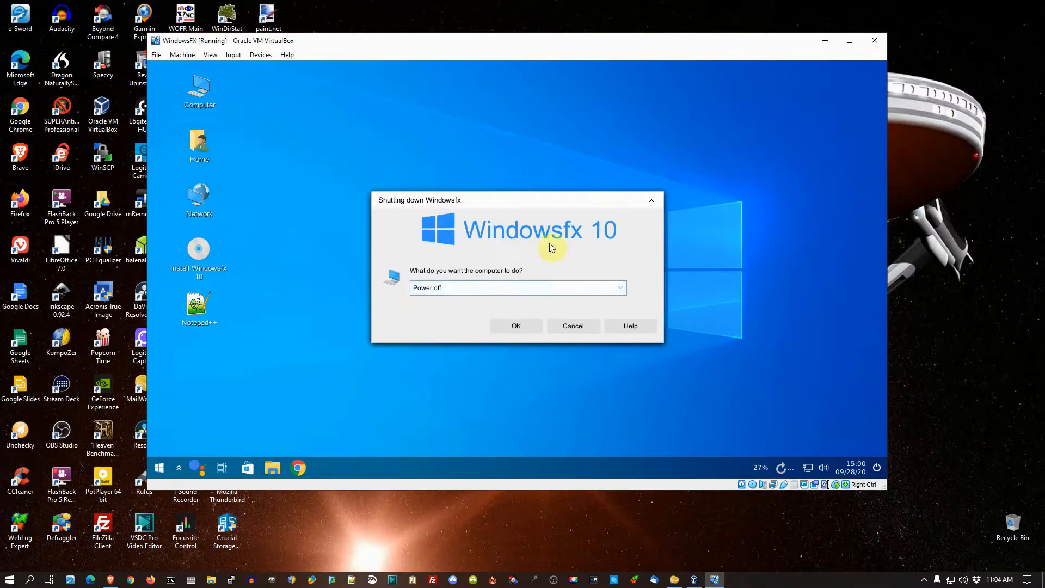
pyautogui.click(514, 326)
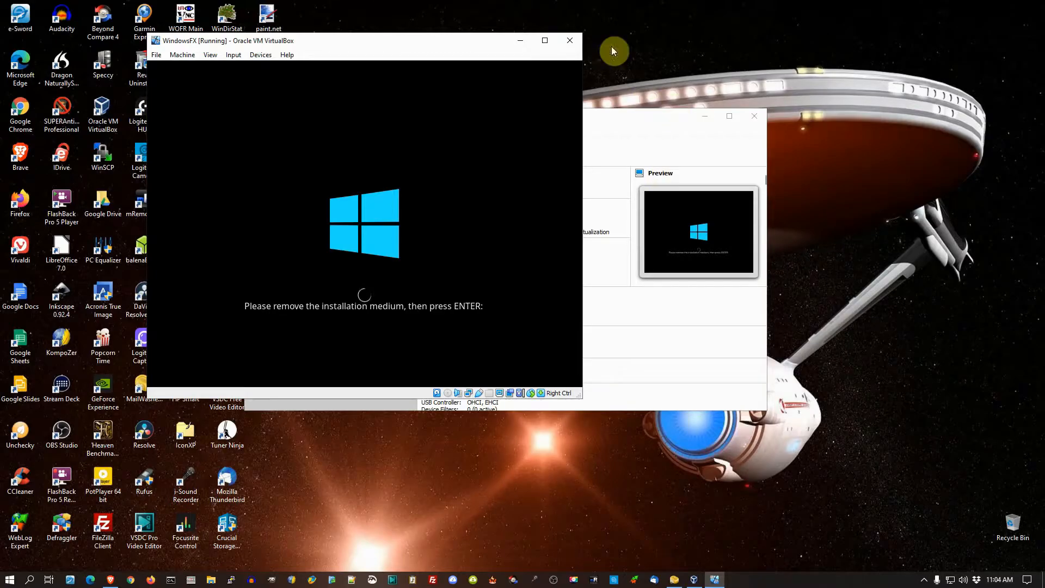
# Step: Close the WindowsFX virtual machine with Power off the machine, and shift the VirtualBox Manager window slightly on the desktop
pyautogui.click(569, 41)
pyautogui.click(352, 232)
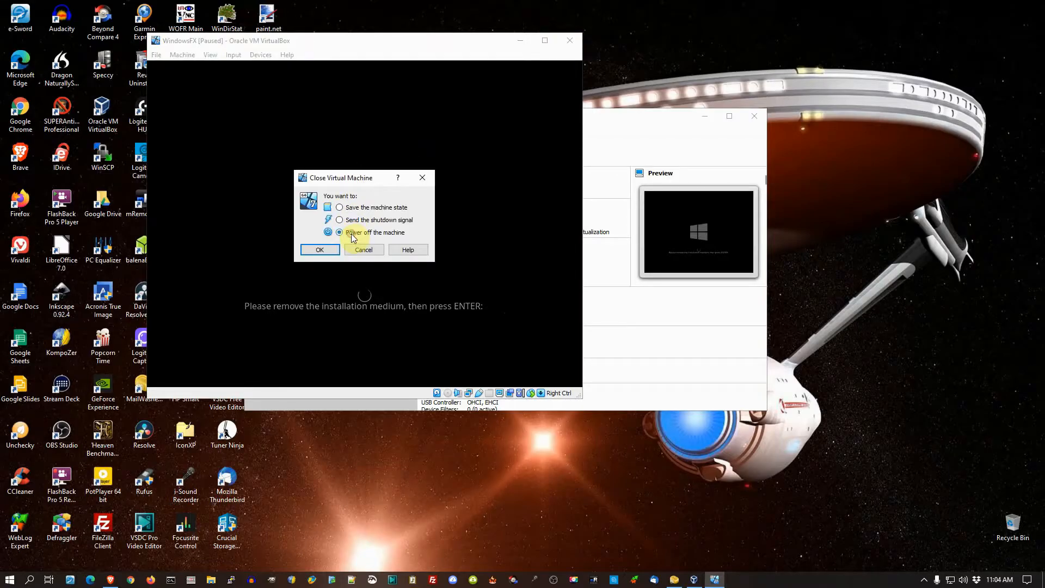
pyautogui.click(321, 249)
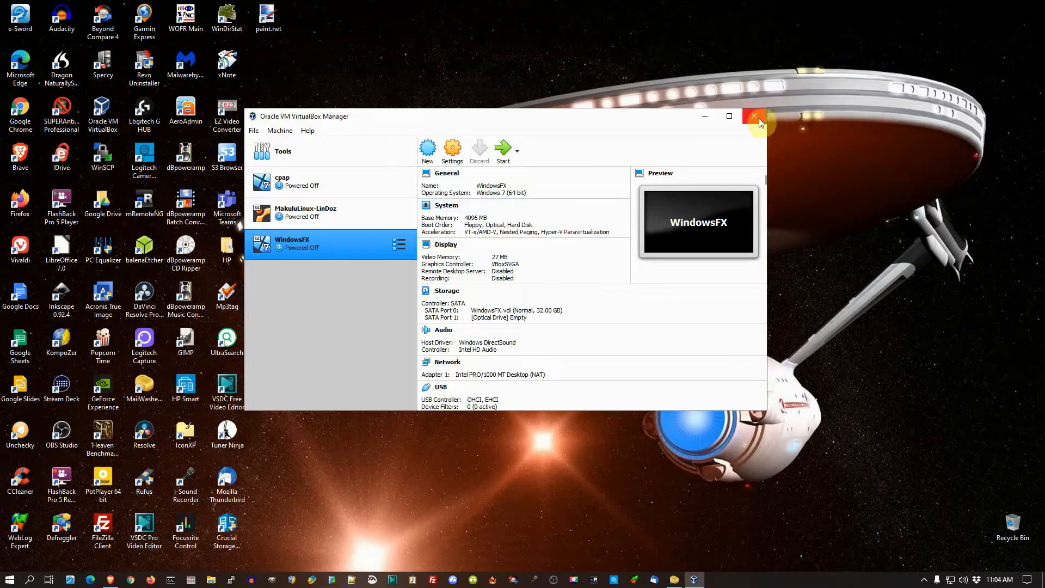
pyautogui.moveTo(552, 123); pyautogui.dragTo(580, 118)
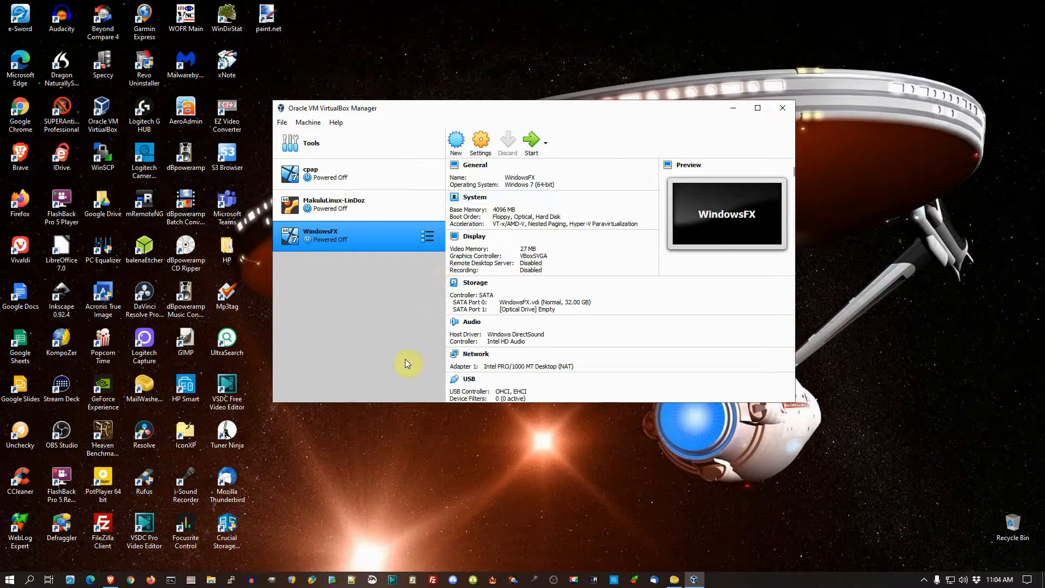
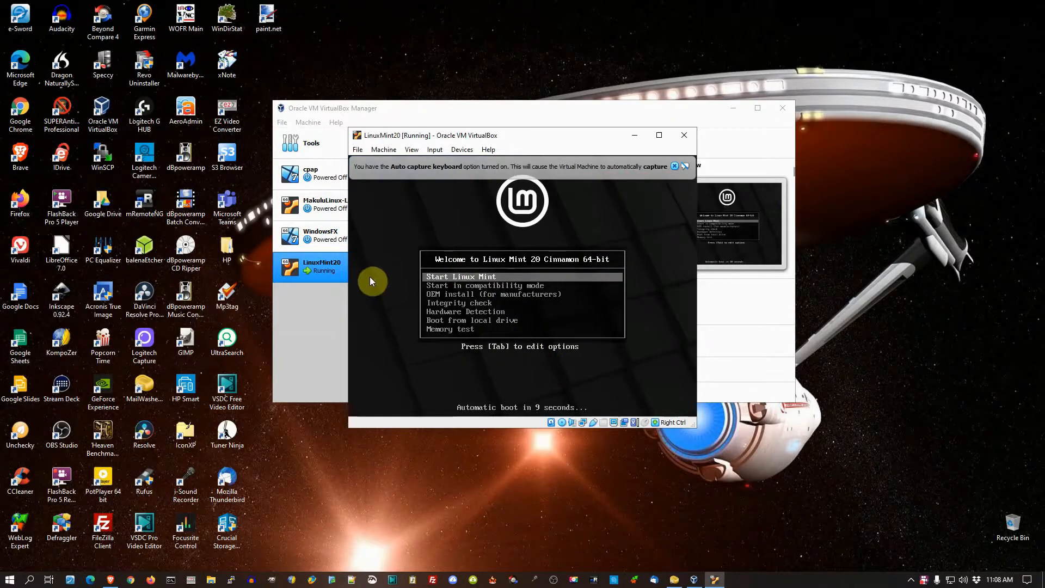
# Step: Boot the Linux Mint 20 live session, dismiss the virtual machine and network notices, and reposition its window higher on the host desktop
pyautogui.click(477, 281)
pyautogui.click(498, 347)
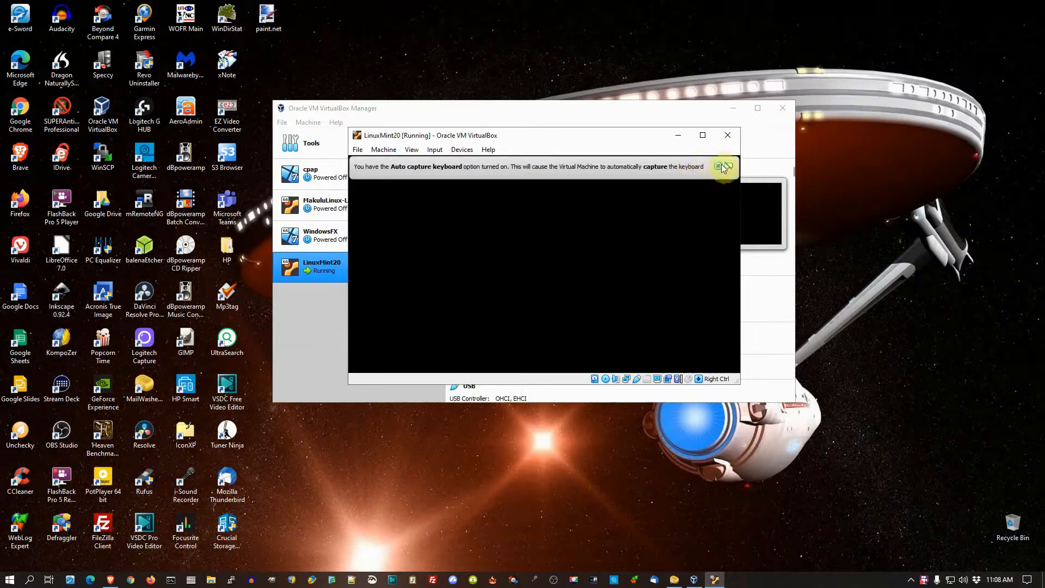
pyautogui.click(719, 166)
pyautogui.click(761, 166)
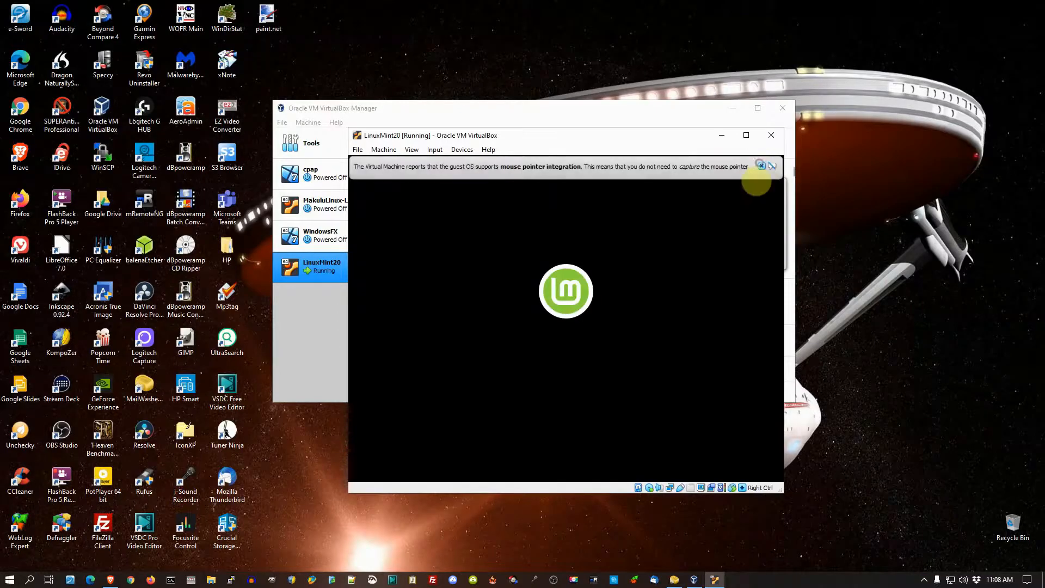
pyautogui.click(761, 166)
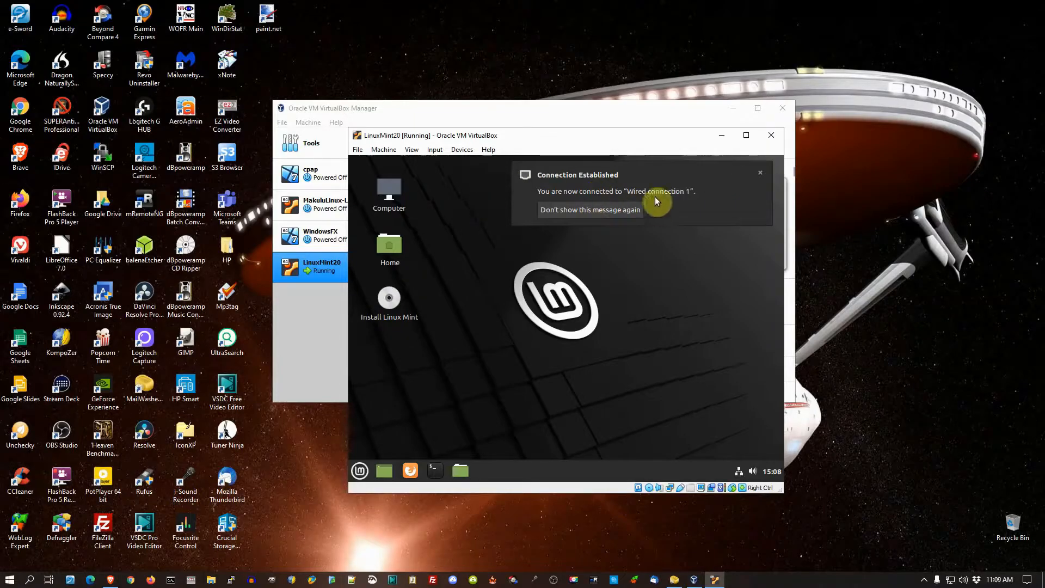
pyautogui.click(759, 173)
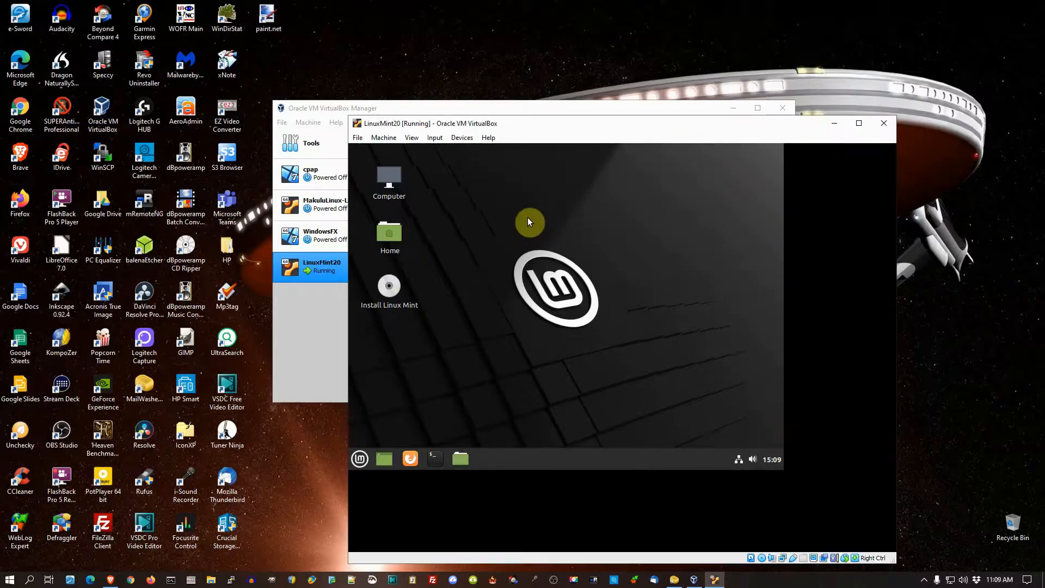
pyautogui.moveTo(633, 129); pyautogui.dragTo(504, 54)
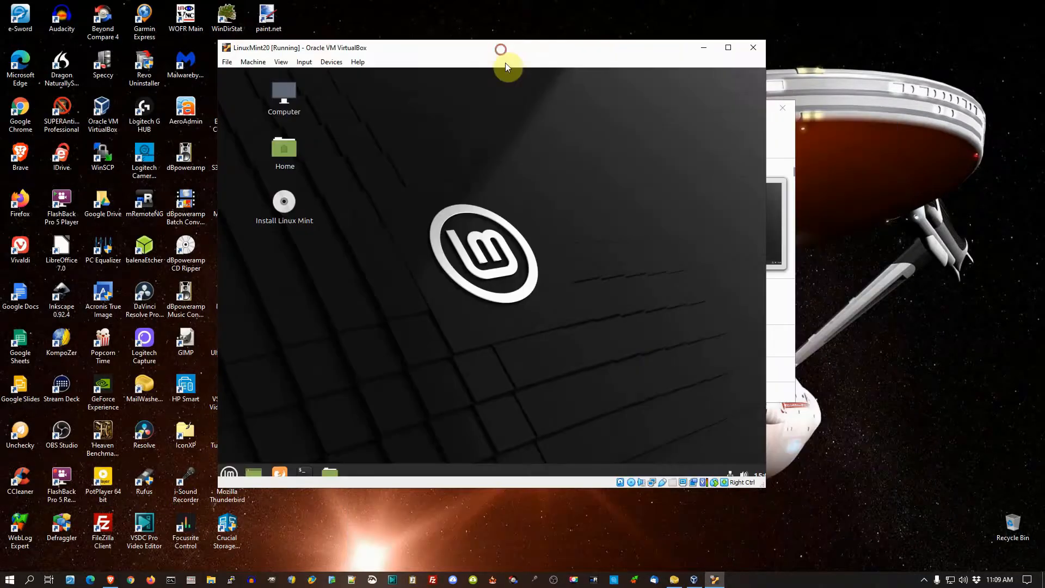
pyautogui.rightClick(466, 181)
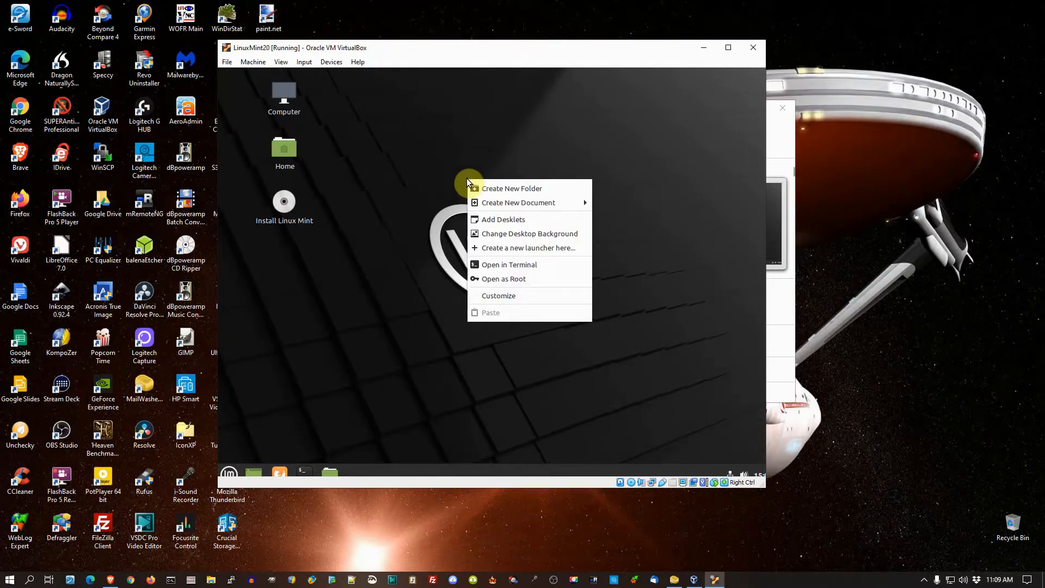
pyautogui.click(492, 295)
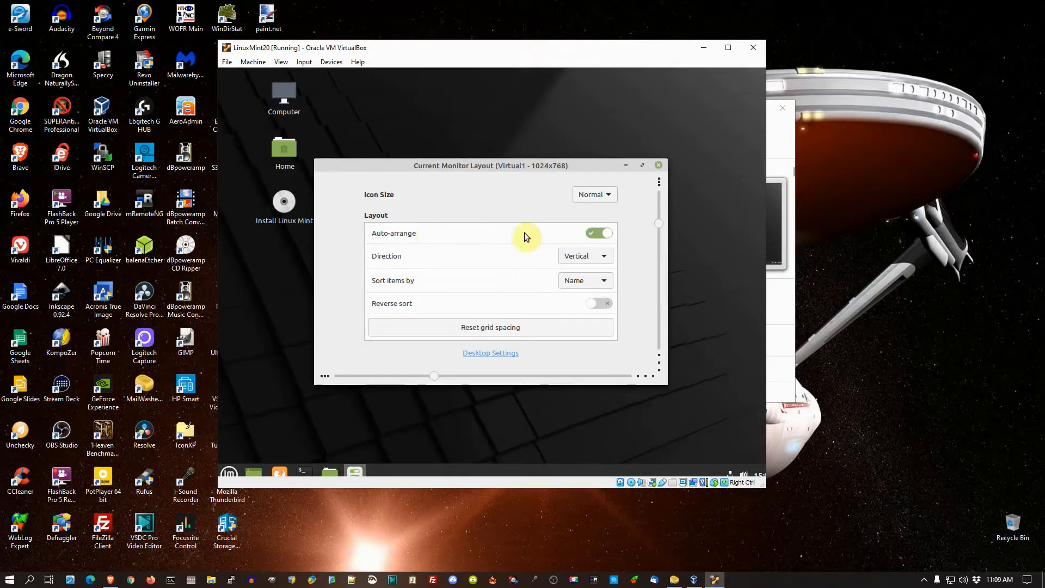
pyautogui.click(658, 165)
# Step: Set the Linux Mint display resolution to 1360 x 768 (16:9), keep the configuration, and reposition the virtual machine window on the host desktop
pyautogui.click(230, 471)
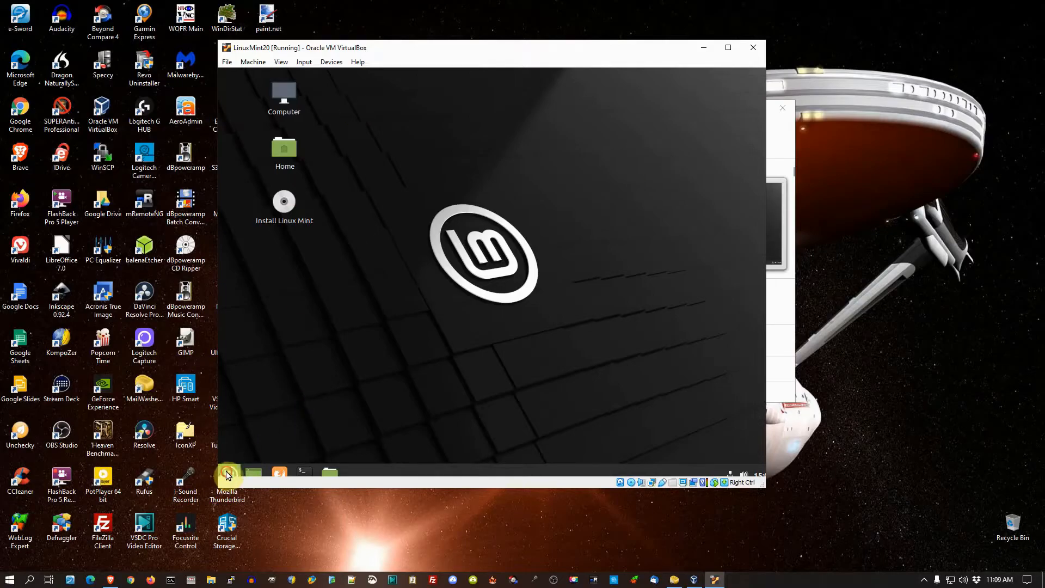
pyautogui.moveTo(322, 336)
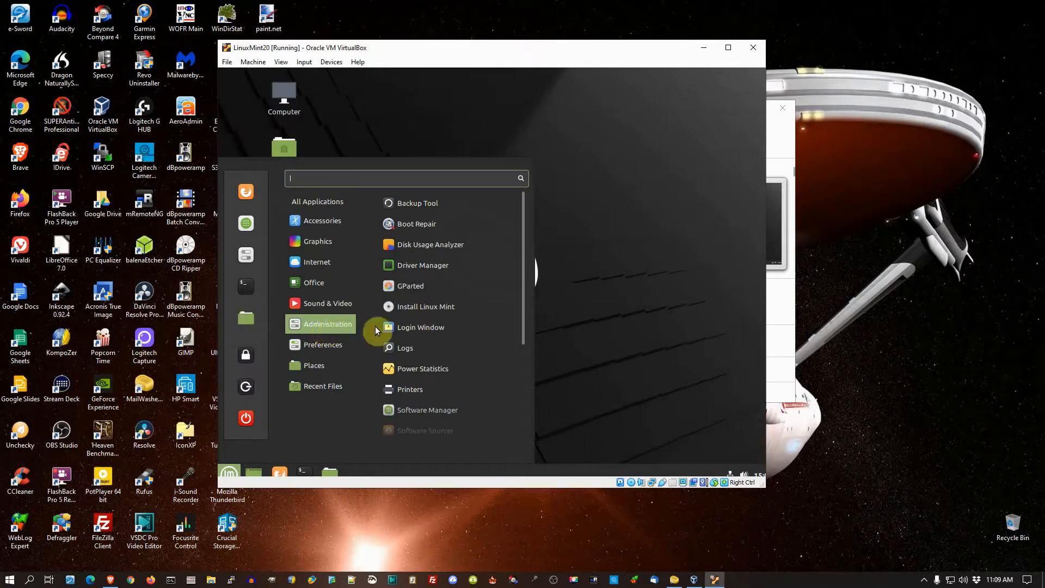
pyautogui.scroll(-3, 407, 325)
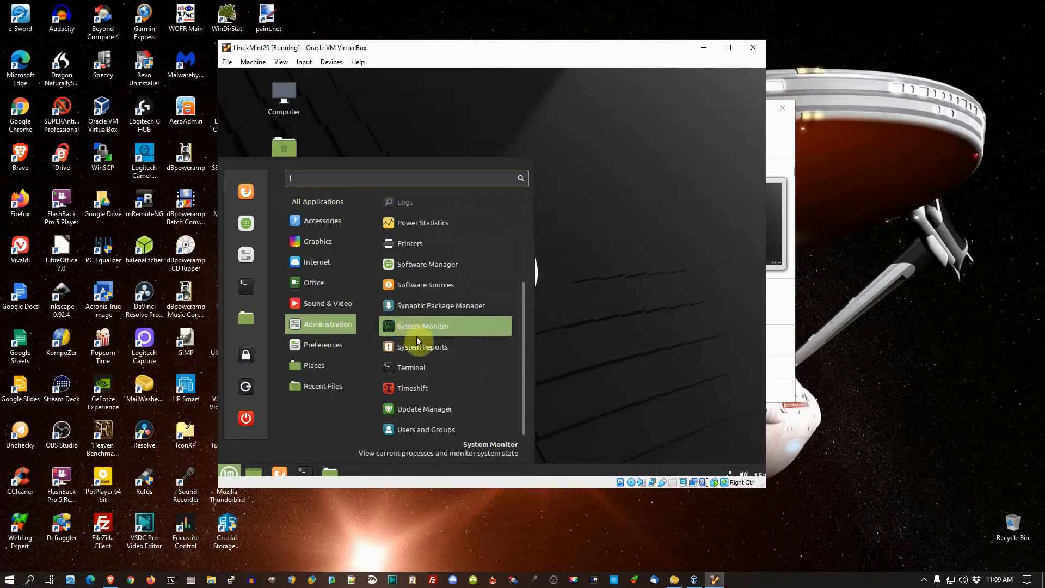
pyautogui.click(425, 349)
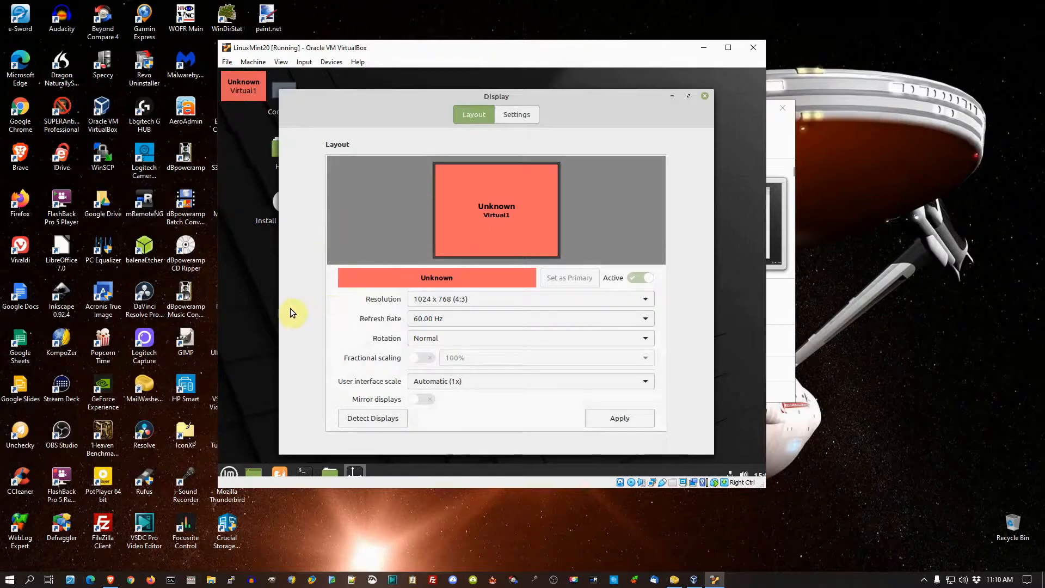
pyautogui.click(646, 301)
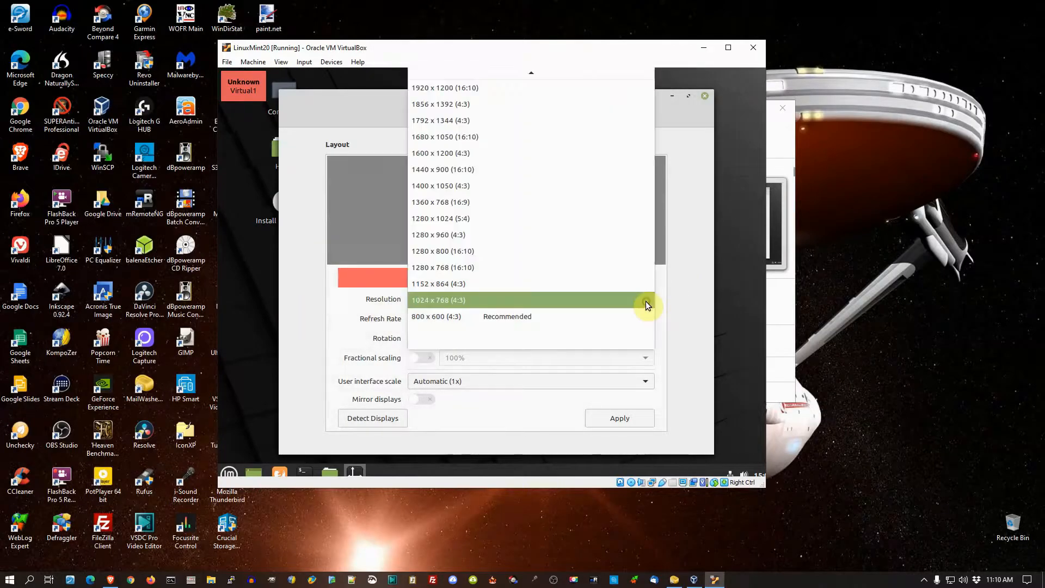
pyautogui.click(468, 202)
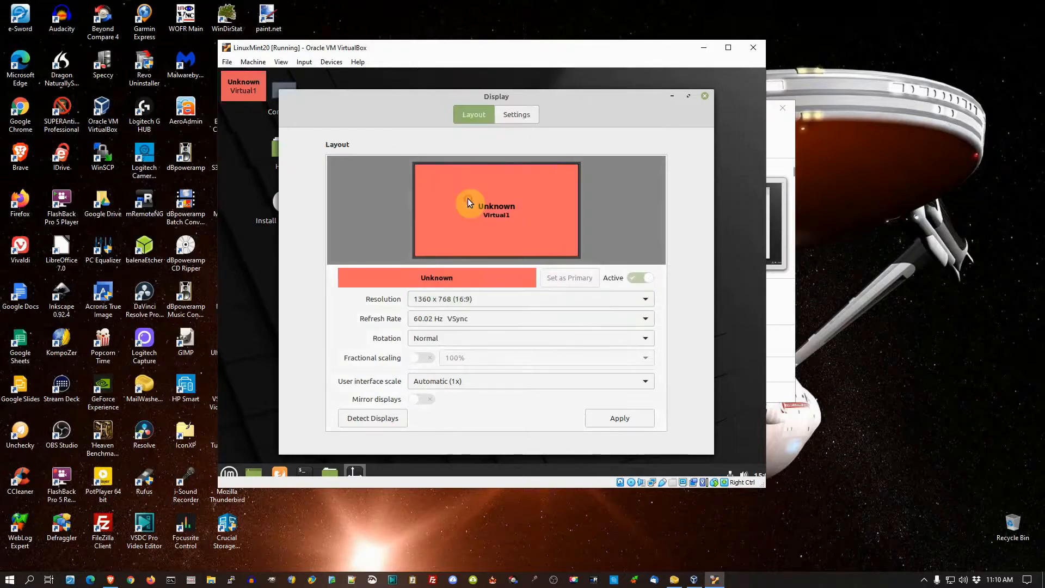
pyautogui.click(619, 419)
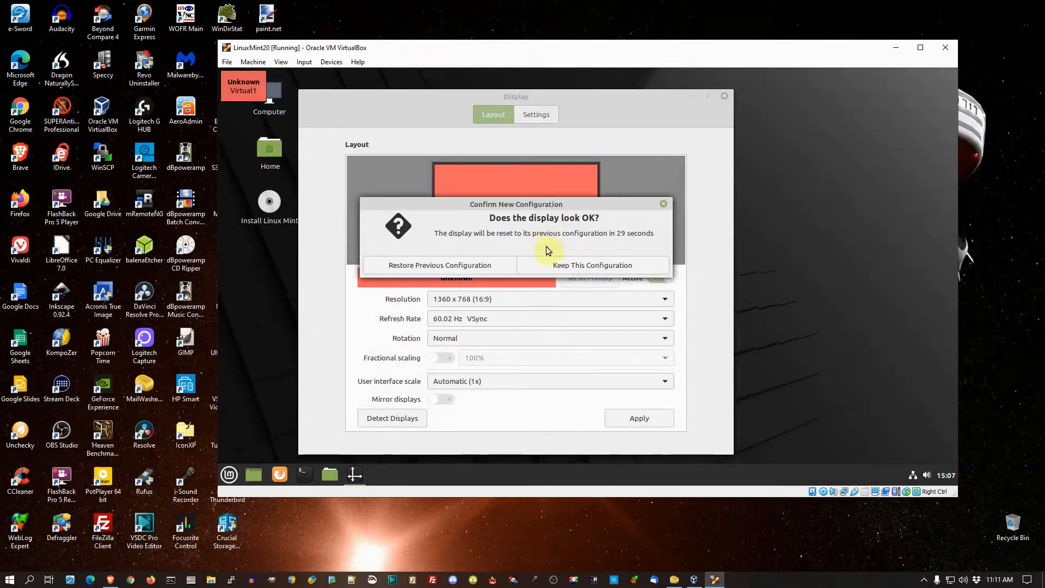
pyautogui.click(561, 265)
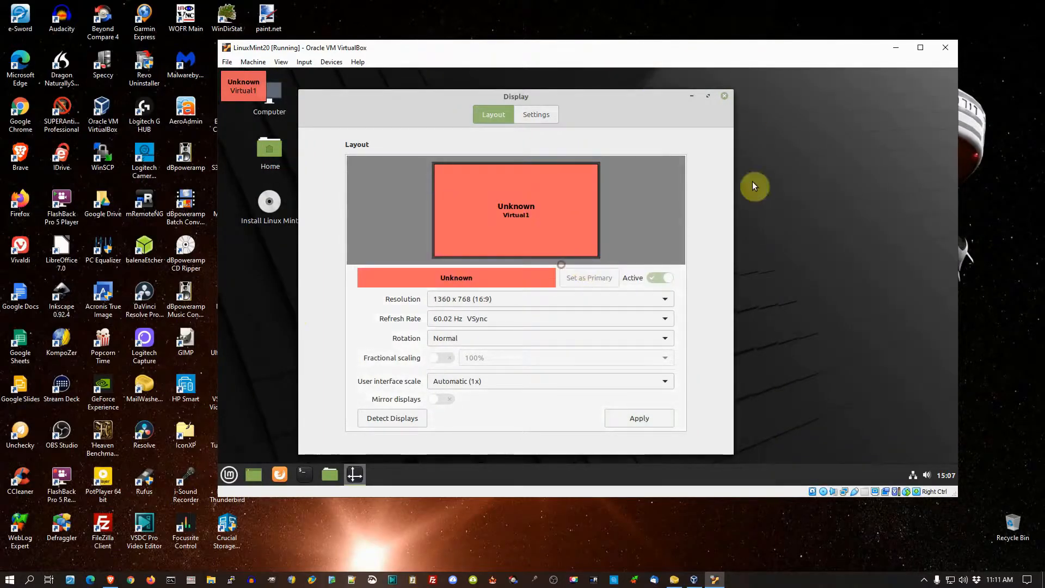
pyautogui.click(724, 97)
pyautogui.moveTo(708, 52); pyautogui.dragTo(629, 54)
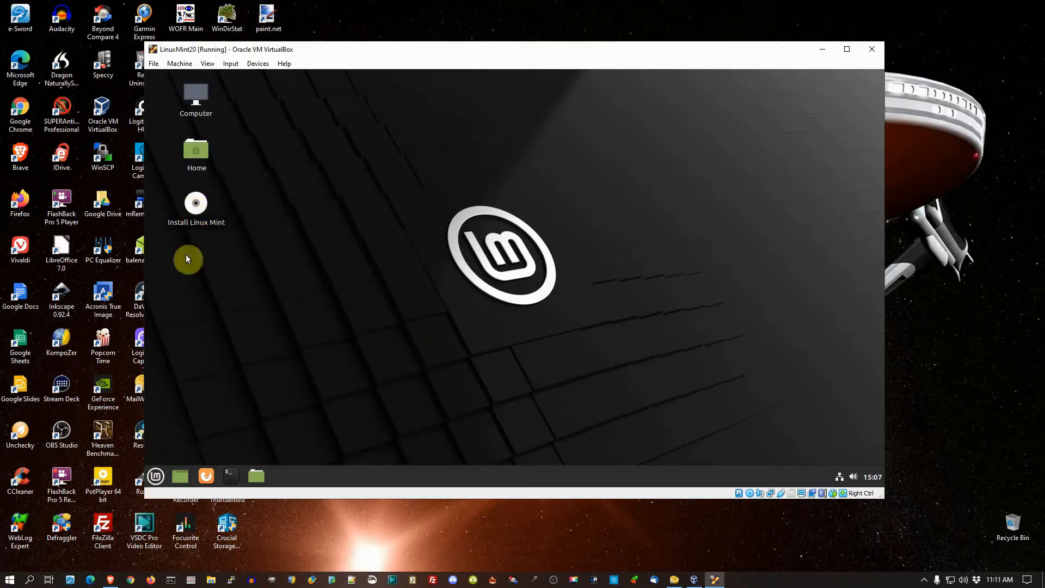
# Step: Open LibreOffice Calc, turn off tips on startup, dismiss the release notes notice, and close the program
pyautogui.click(157, 479)
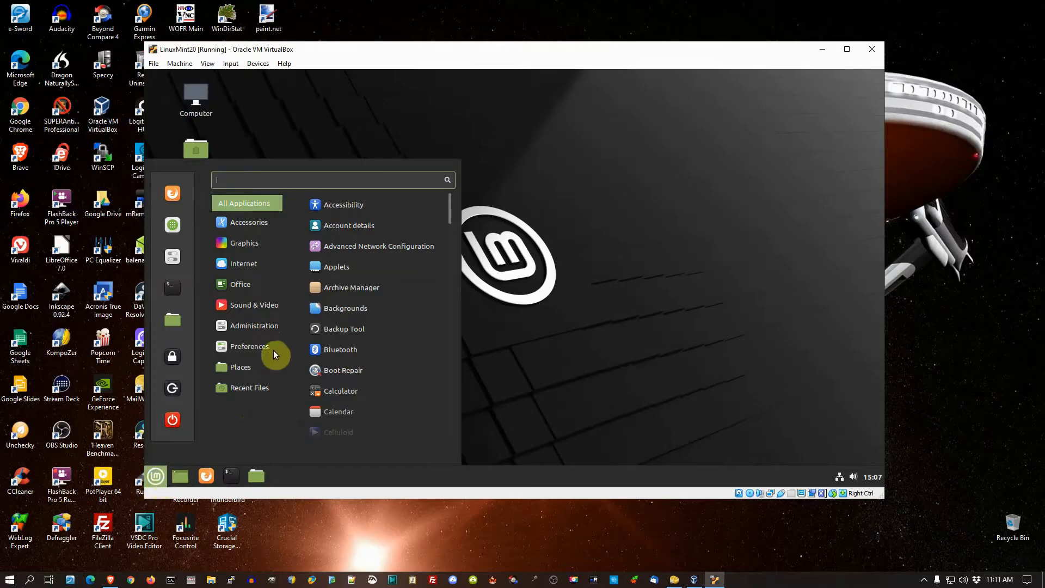
pyautogui.moveTo(240, 287)
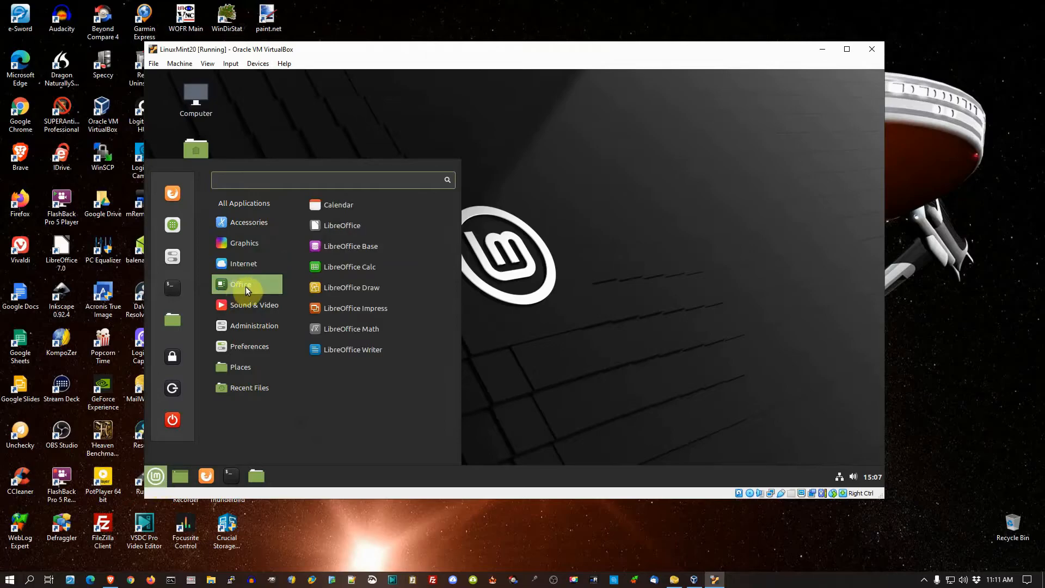
pyautogui.click(346, 267)
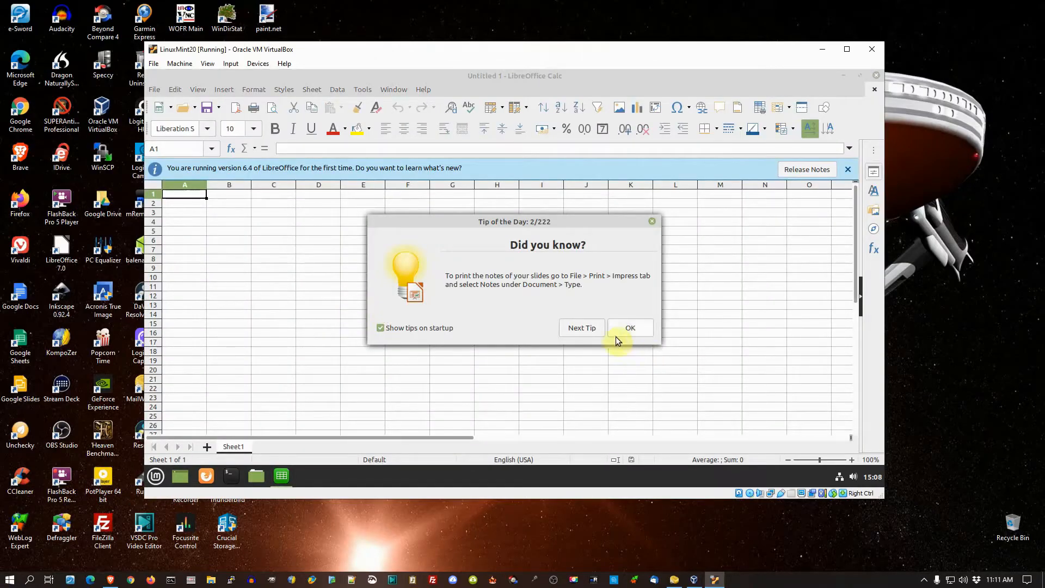
pyautogui.click(417, 328)
pyautogui.click(621, 329)
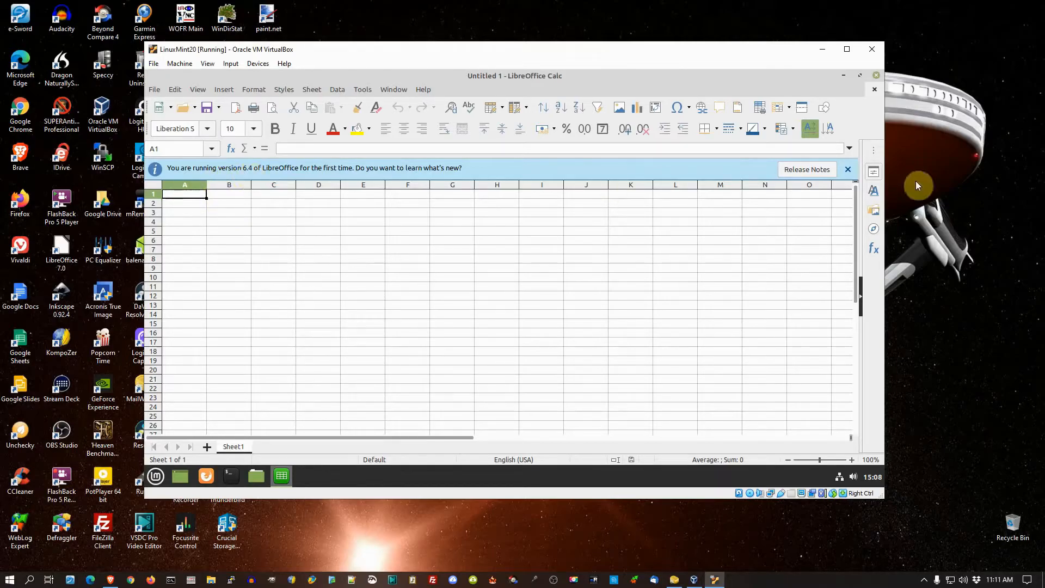
pyautogui.click(847, 170)
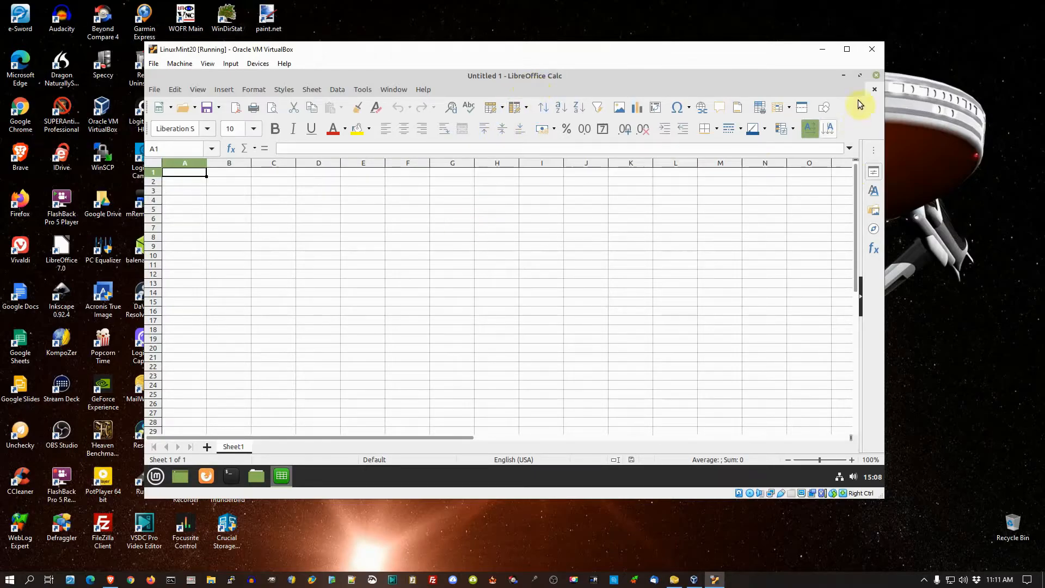
pyautogui.click(877, 75)
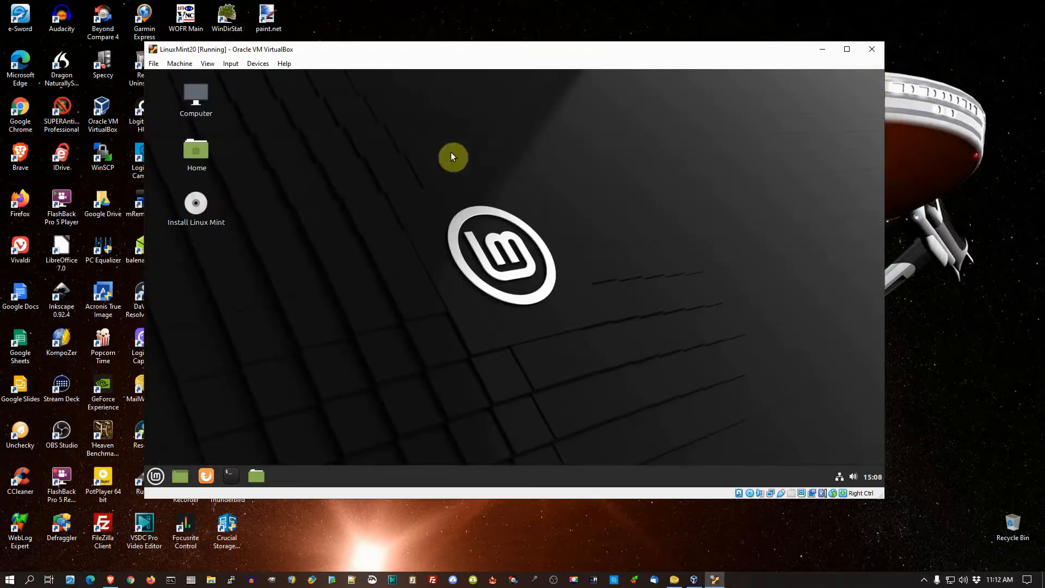
# Step: Open LibreOffice Writer to view its blank document, and close the program
pyautogui.click(156, 476)
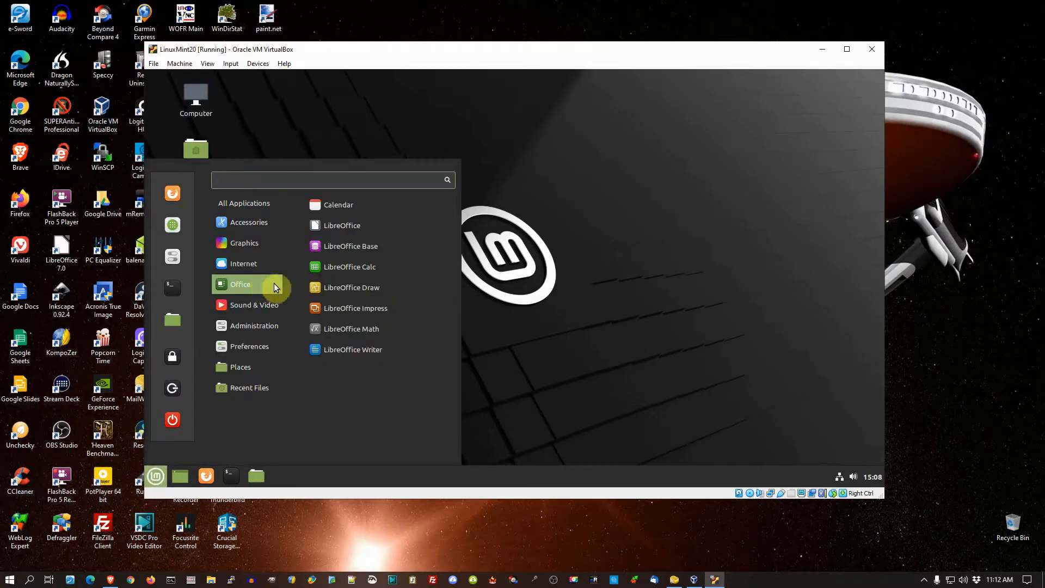
pyautogui.click(348, 350)
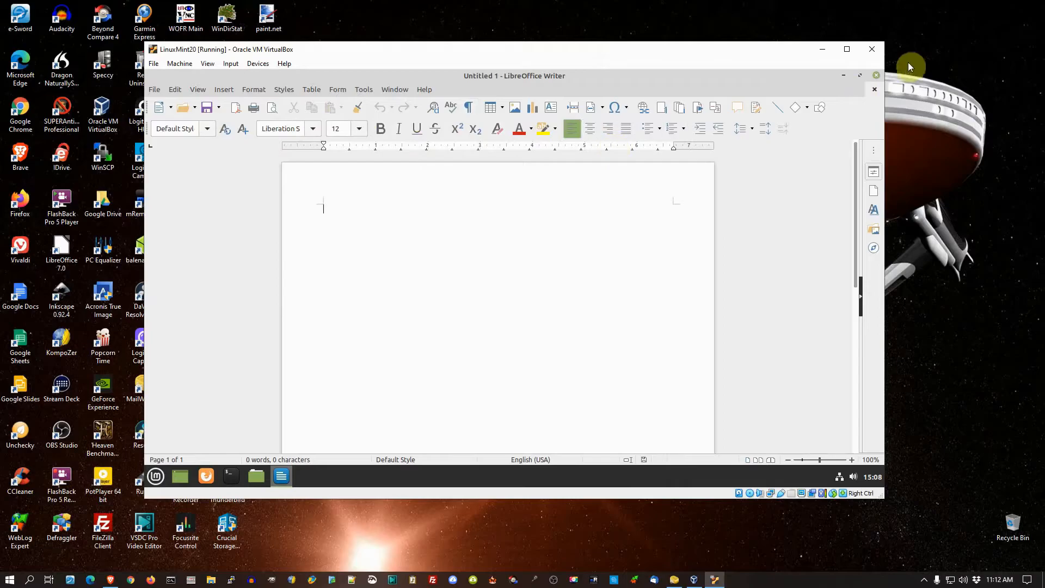
pyautogui.click(877, 76)
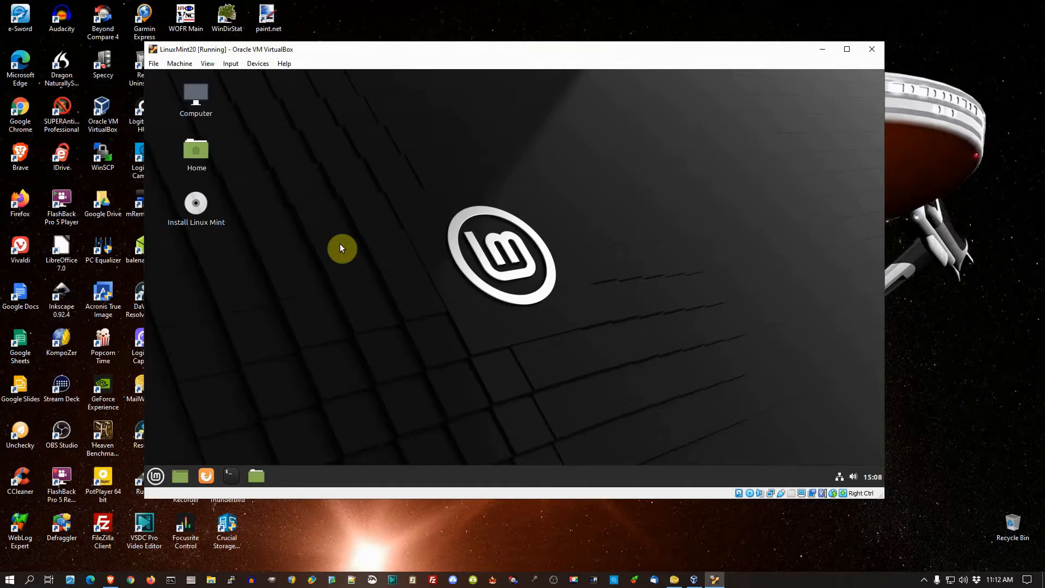
# Step: Open Software Manager from the Administration category, view its featured applications and categories, and close it
pyautogui.click(157, 477)
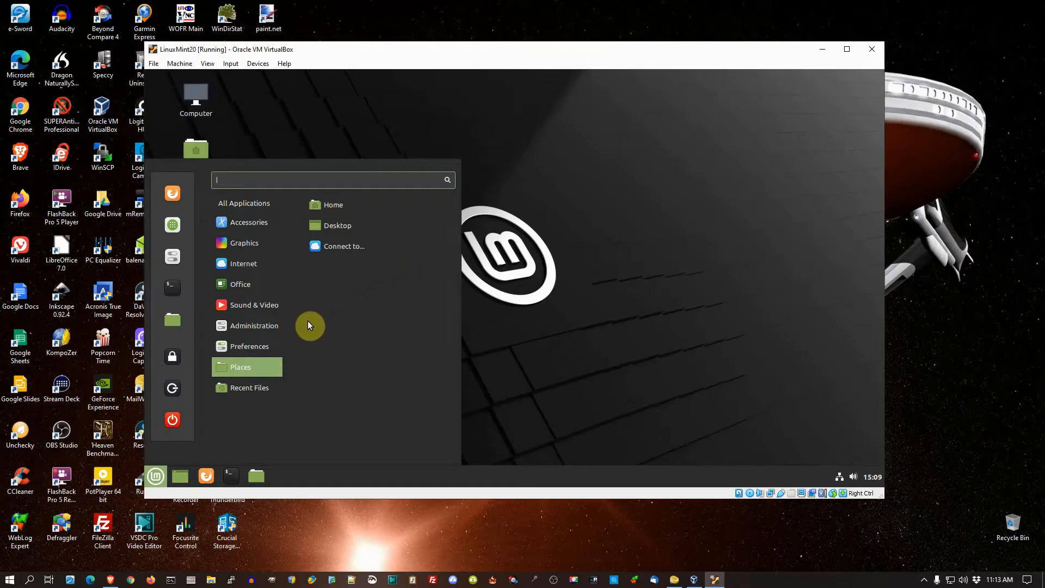
pyautogui.scroll(-3, 359, 318)
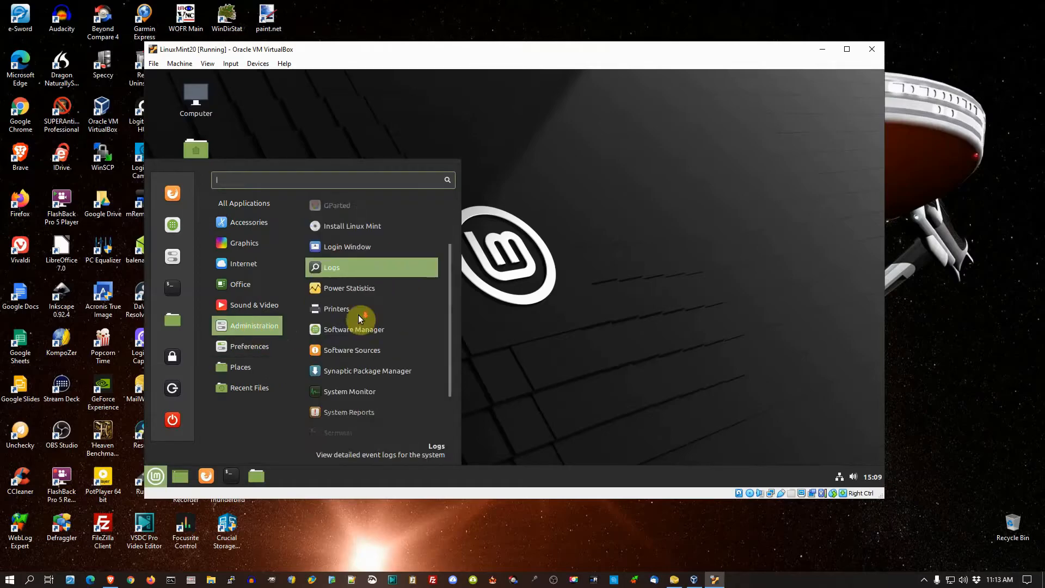
pyautogui.scroll(-2, 358, 314)
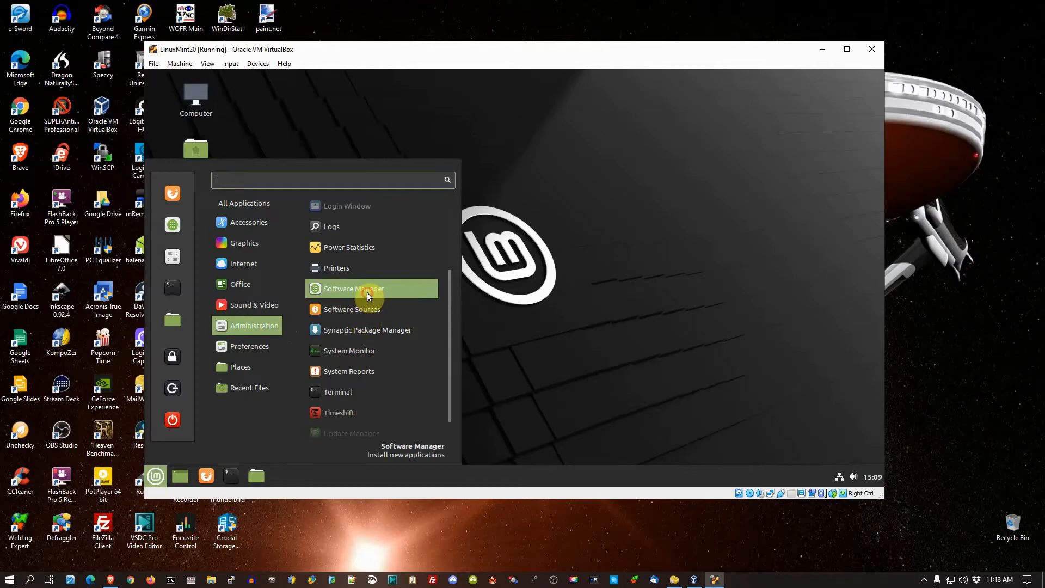
pyautogui.click(367, 293)
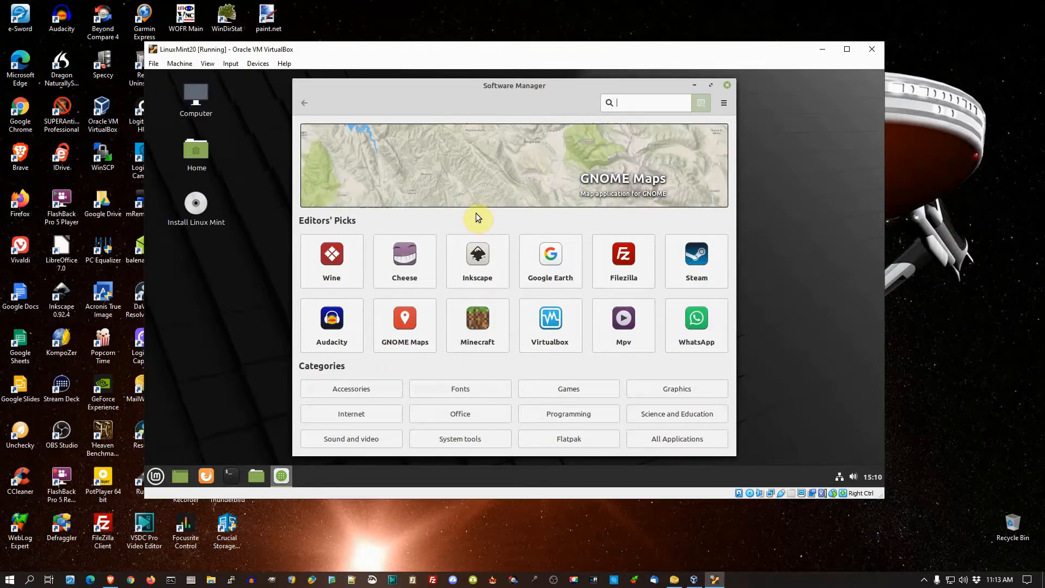
pyautogui.click(729, 86)
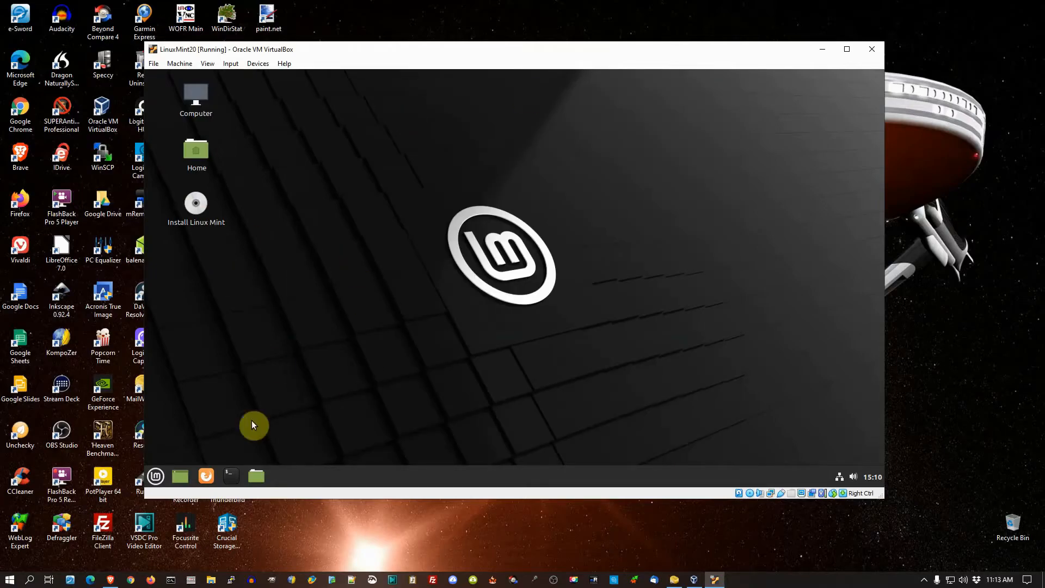
# Step: Run apt-get update in a Terminal window without sudo, and close the Terminal
pyautogui.click(232, 475)
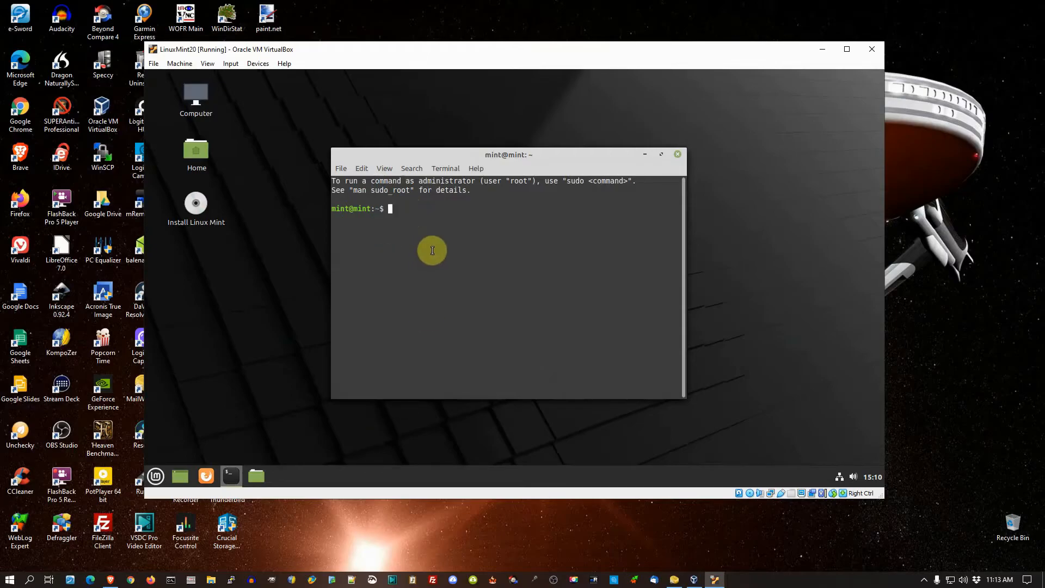
pyautogui.write('apt-get update')
pyautogui.press('Return')
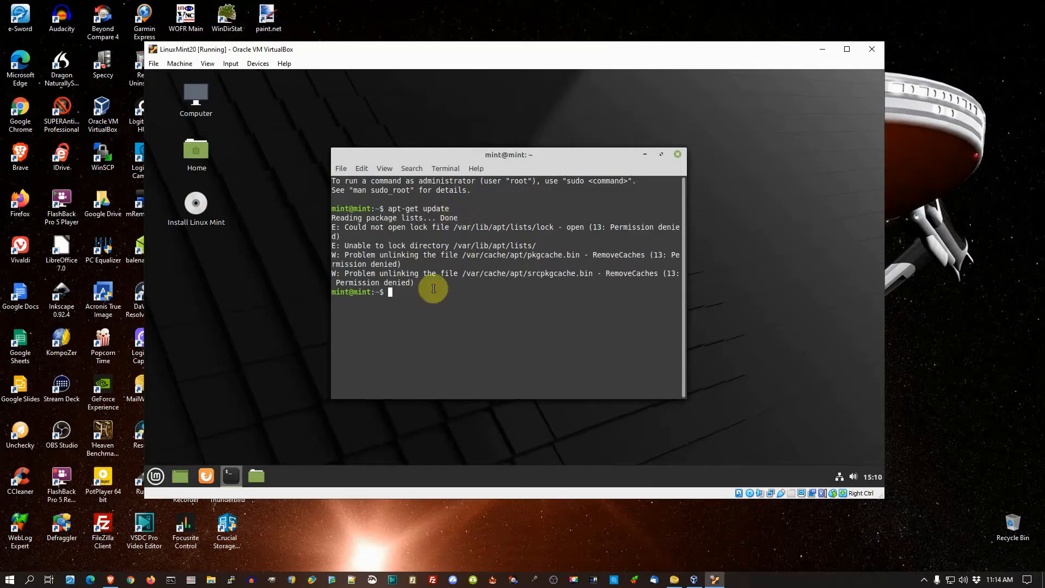
pyautogui.click(678, 155)
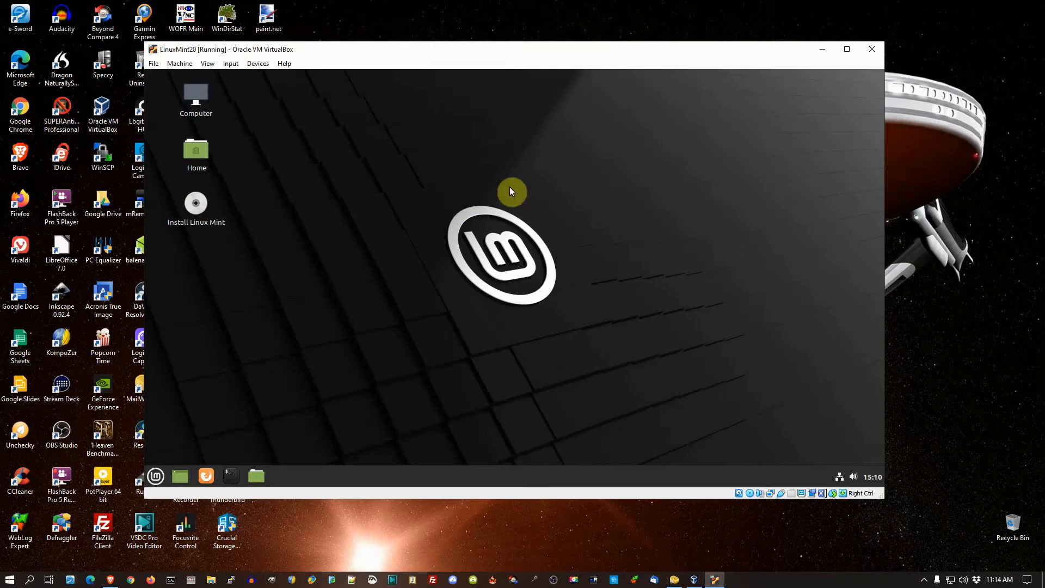
# Step: Browse the application categories in the Linux Mint menu and view the wired network options, dismissing both
pyautogui.click(155, 475)
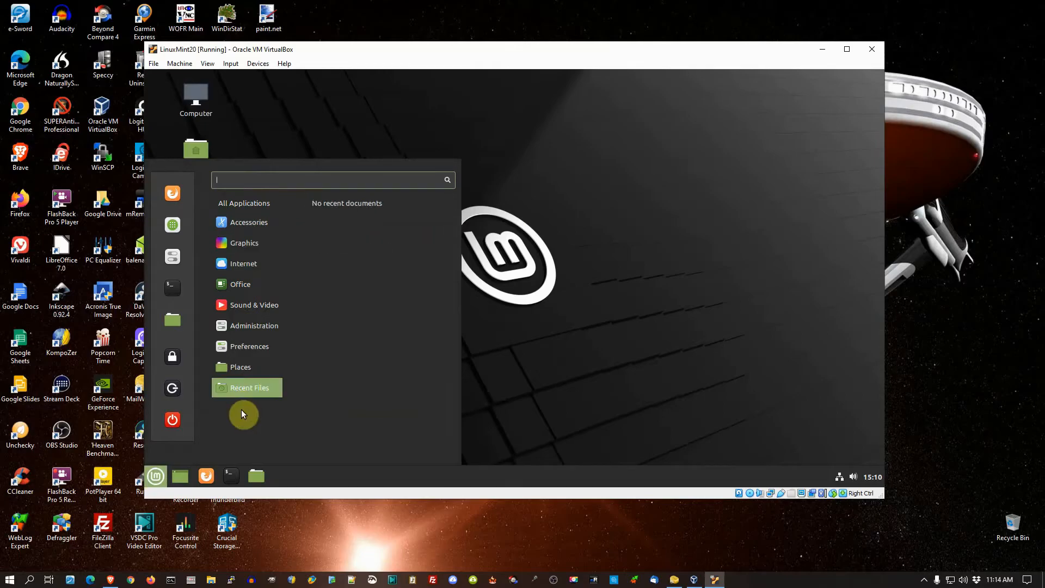
pyautogui.moveTo(238, 351)
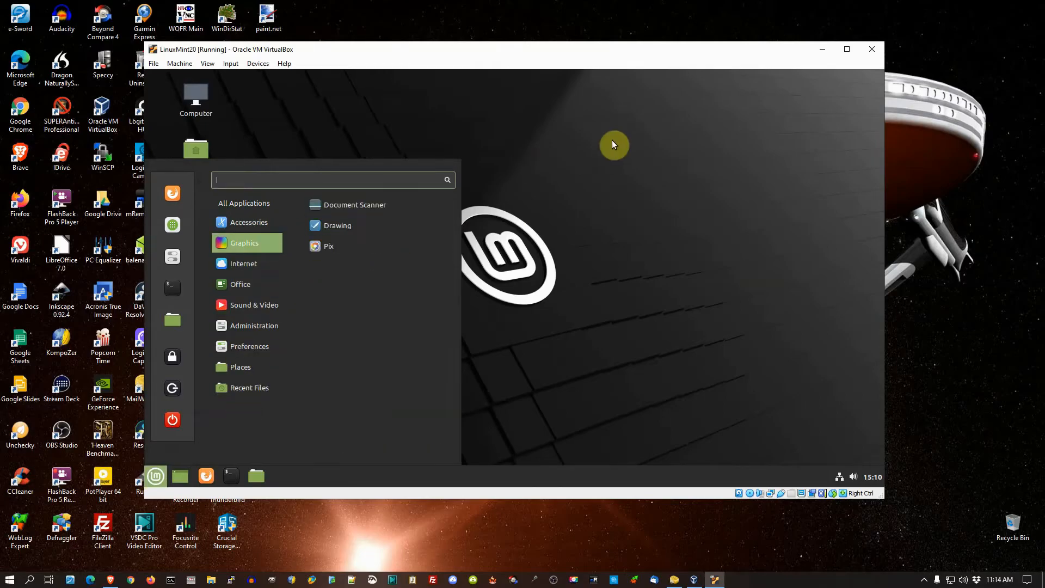
pyautogui.click(467, 296)
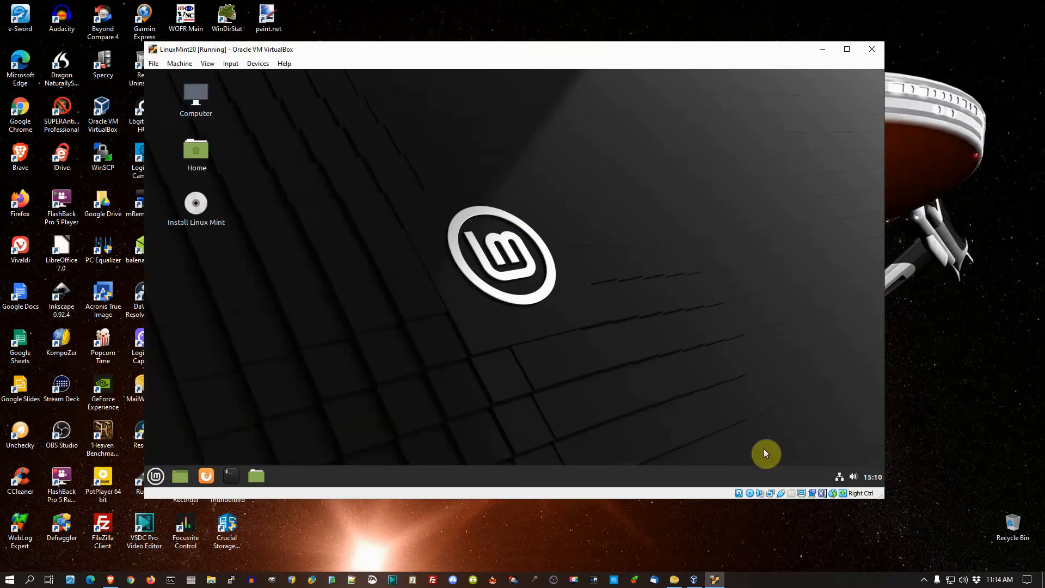
pyautogui.click(837, 479)
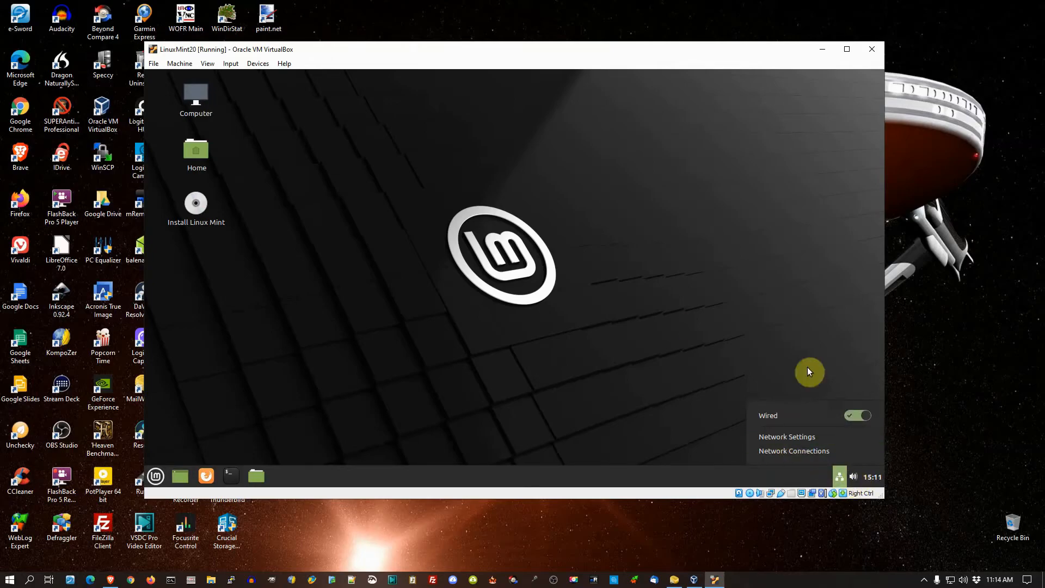
pyautogui.click(631, 344)
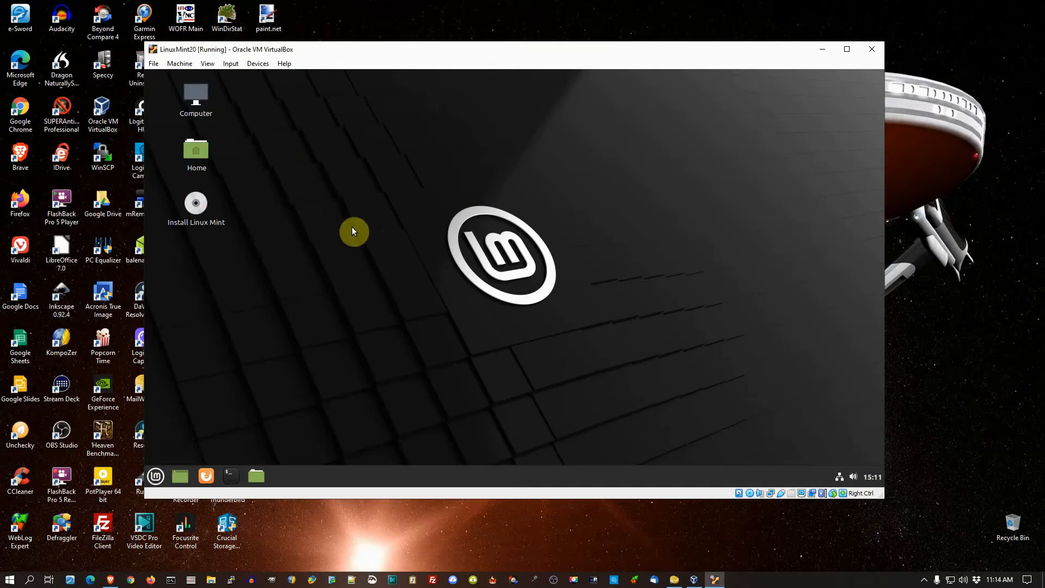